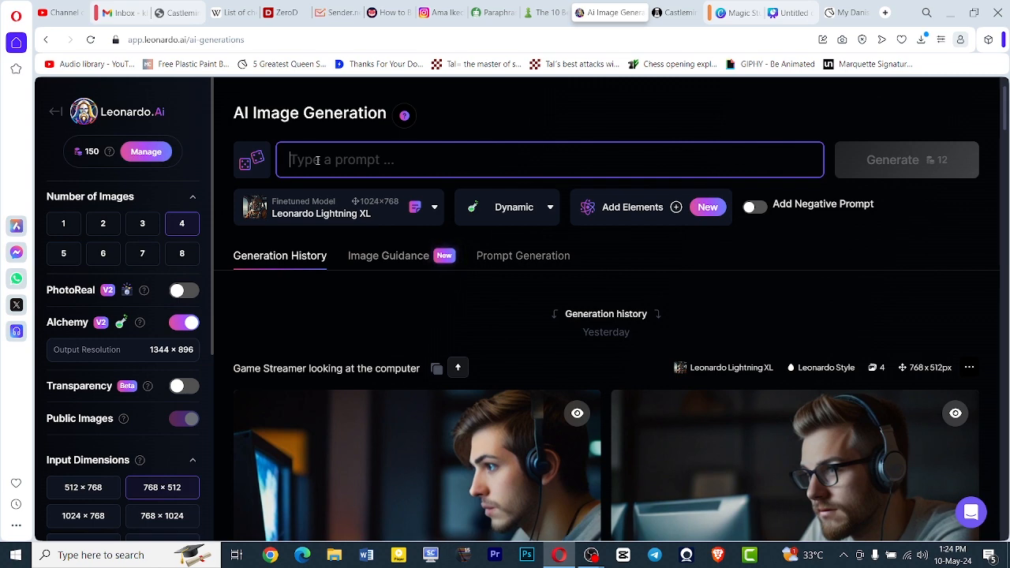
Generate images from the prompt "wall with flowers in an office with frames"
{"action": "scroll", "coordinate": [336, 229], "scroll_direction": "down", "scroll_amount": 3}
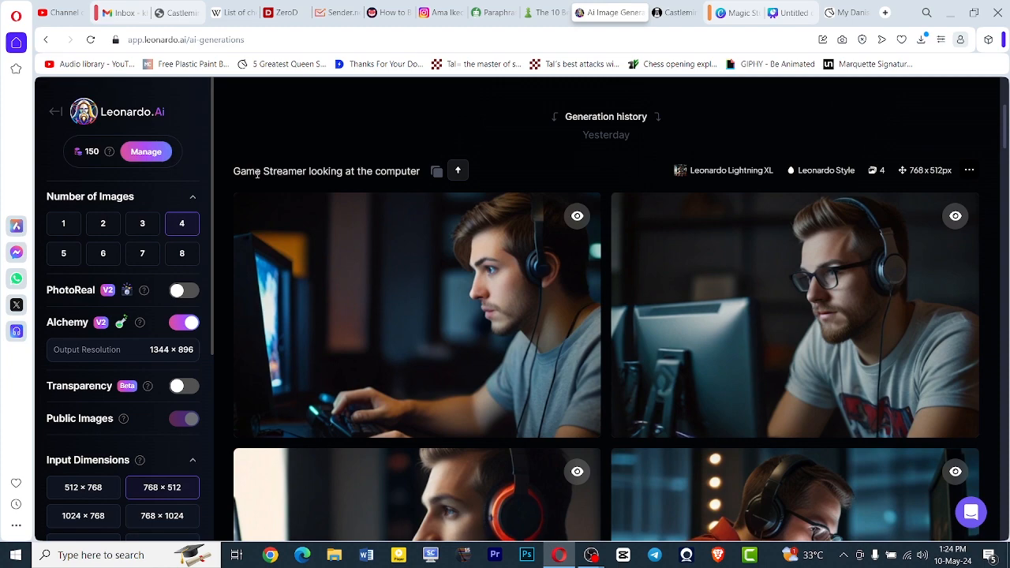
{"action": "scroll", "coordinate": [378, 272], "scroll_direction": "down", "scroll_amount": 8}
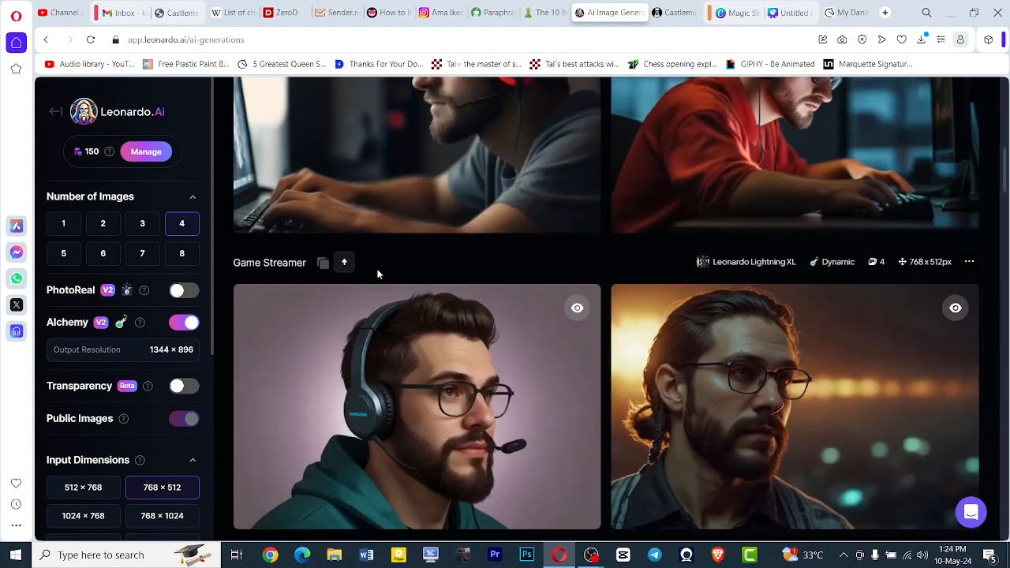
{"action": "scroll", "coordinate": [377, 276], "scroll_direction": "down", "scroll_amount": 6}
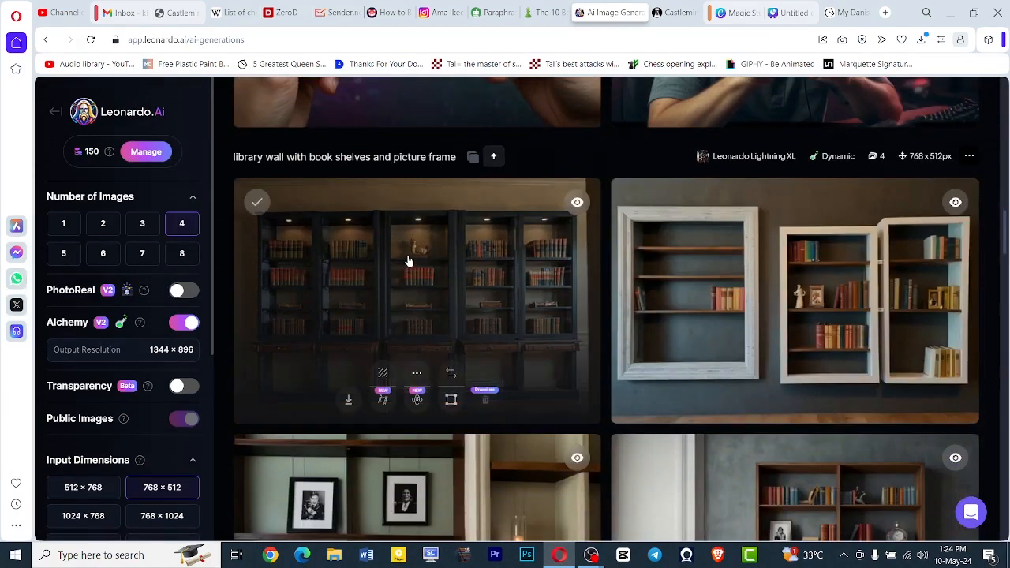
{"action": "scroll", "coordinate": [432, 280], "scroll_direction": "up", "scroll_amount": 16}
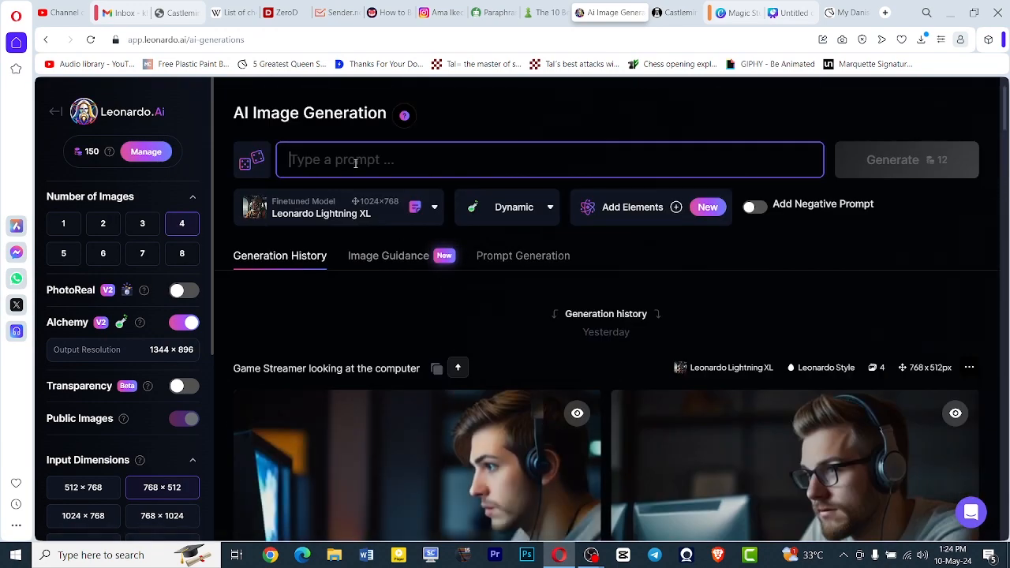
{"action": "type", "text": "W"}
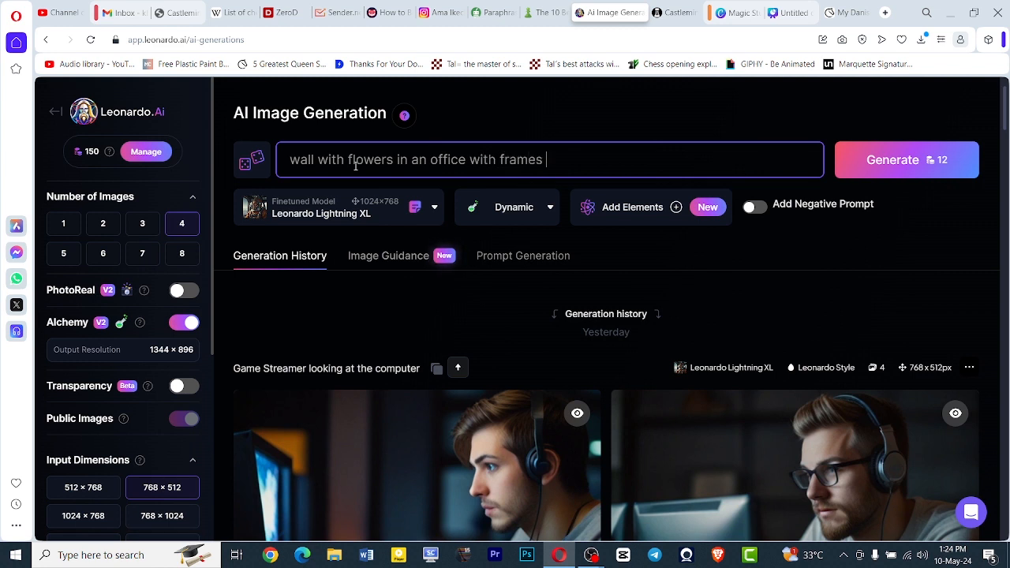
{"action": "key", "text": "Return"}
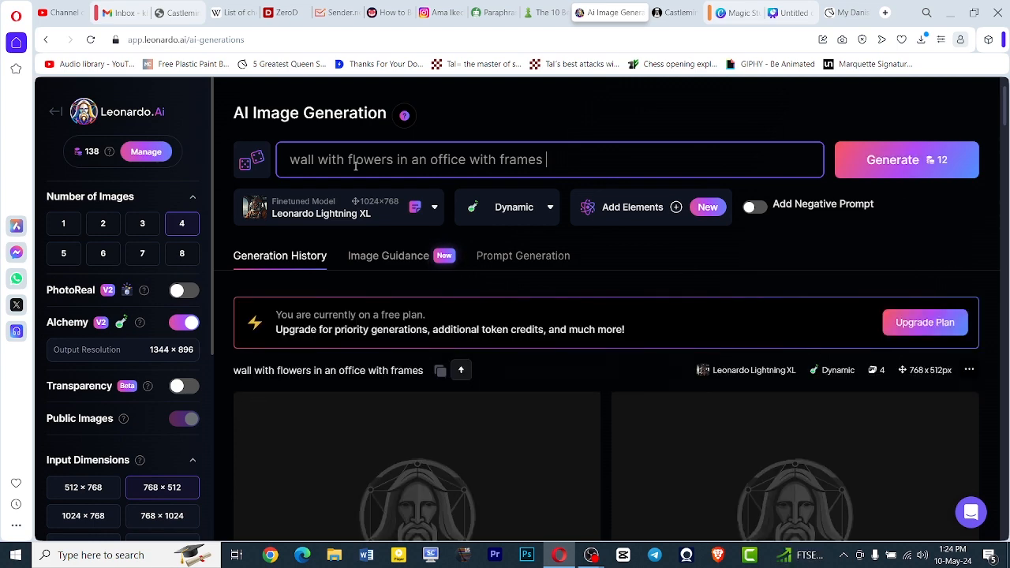
Download the newly generated images of the office wall with flowers and frames
{"action": "scroll", "coordinate": [451, 367], "scroll_direction": "down", "scroll_amount": 3}
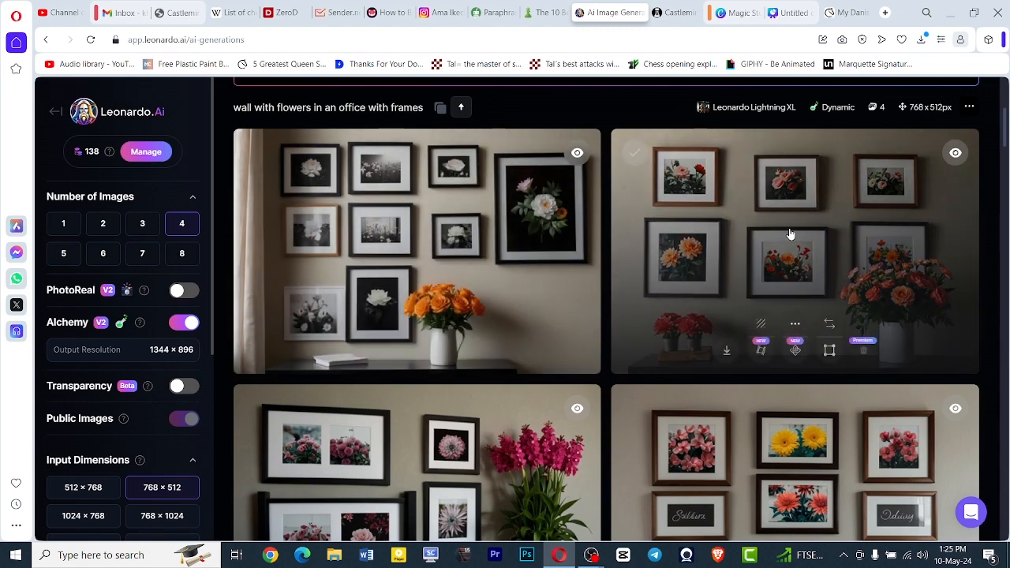
{"action": "scroll", "coordinate": [787, 245], "scroll_direction": "down", "scroll_amount": 1}
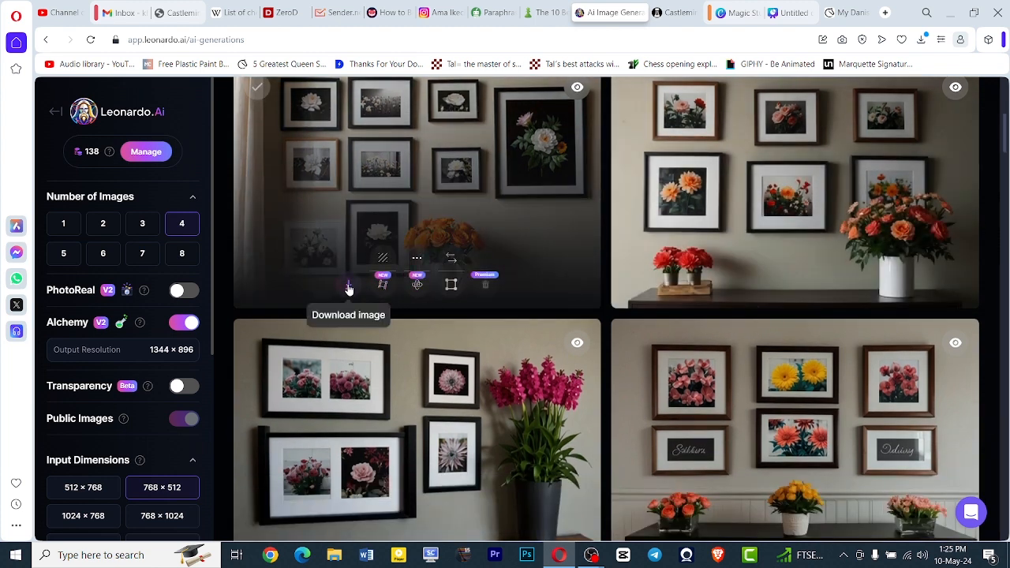
{"action": "left_click", "coordinate": [726, 285]}
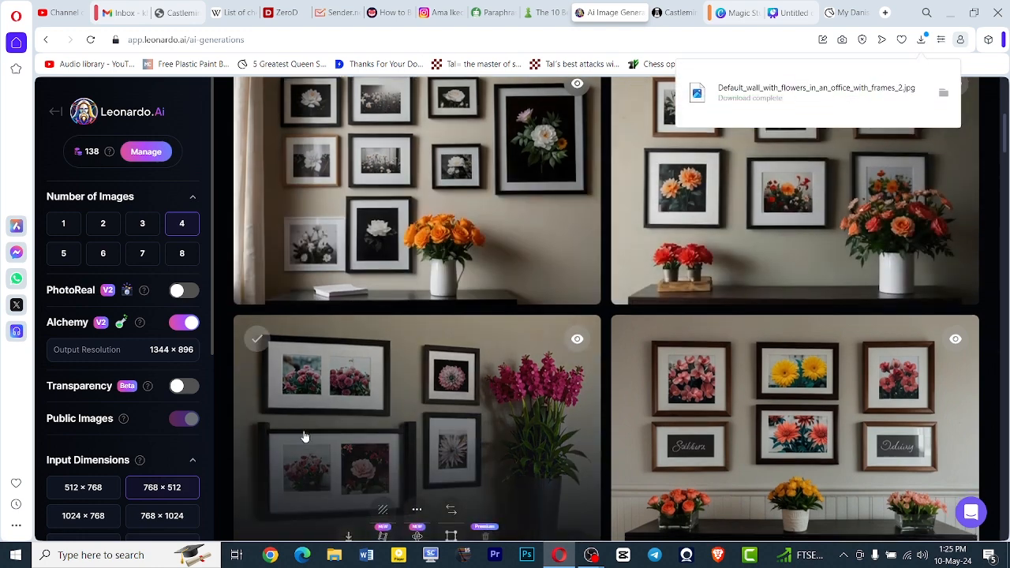
{"action": "scroll", "coordinate": [316, 426], "scroll_direction": "down", "scroll_amount": 2}
{"action": "left_click", "coordinate": [349, 412]}
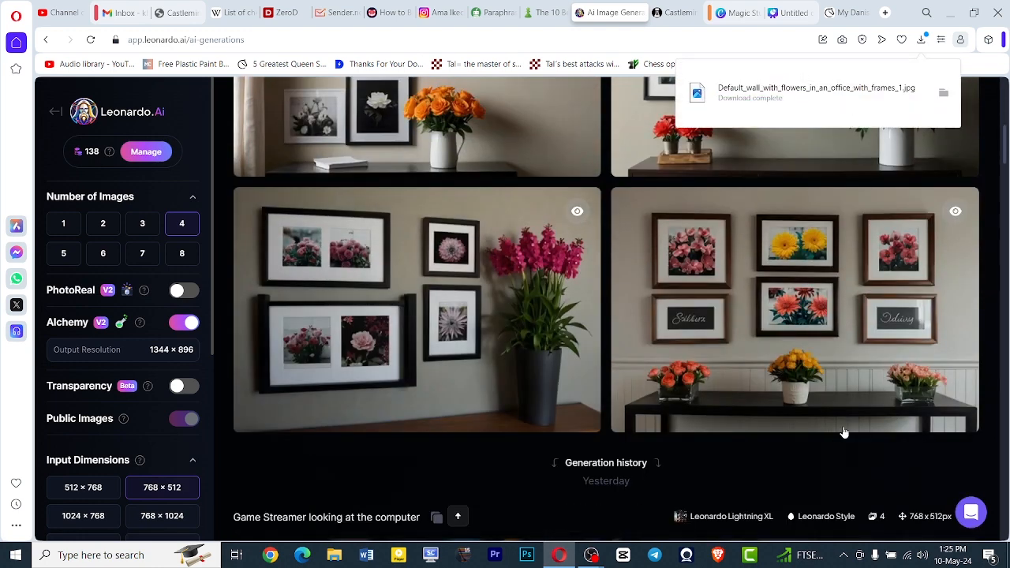
{"action": "left_click", "coordinate": [727, 408]}
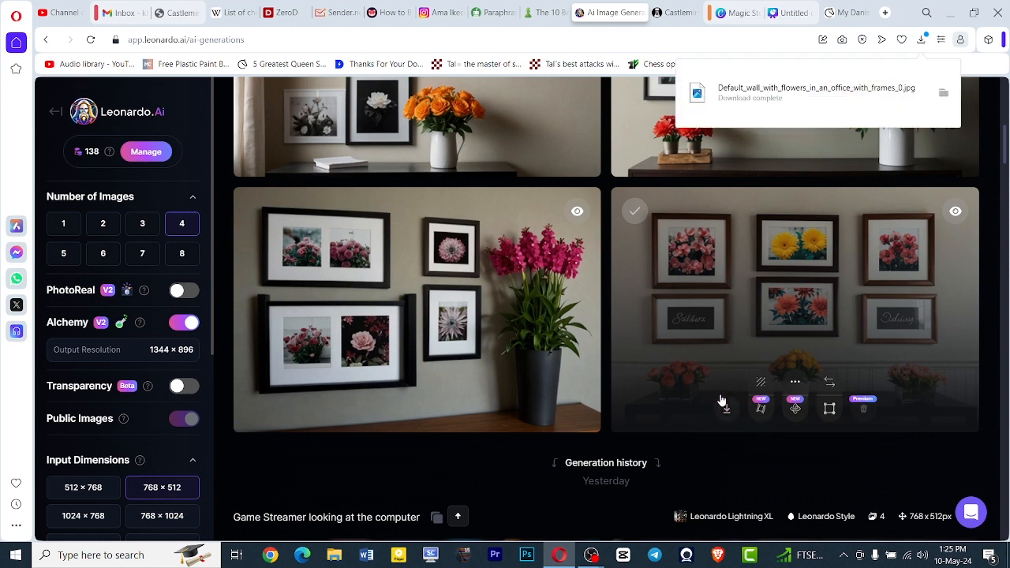
{"action": "scroll", "coordinate": [449, 383], "scroll_direction": "up", "scroll_amount": 3}
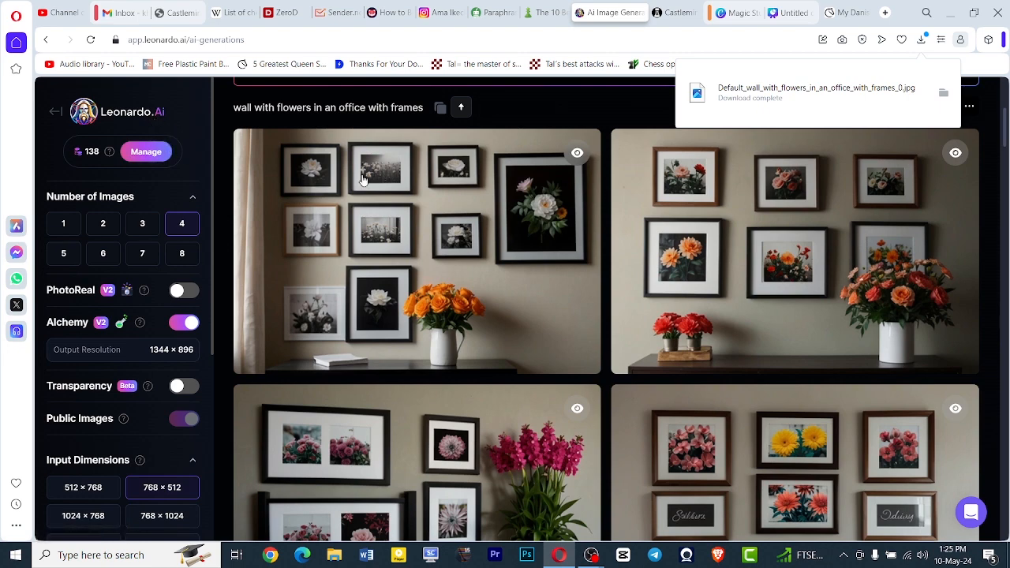
Minimize the browser to switch to OBS Studio, then widen its window and reposition it on the desktop
{"action": "mouse_move", "coordinate": [377, 229]}
{"action": "left_click", "coordinate": [952, 15]}
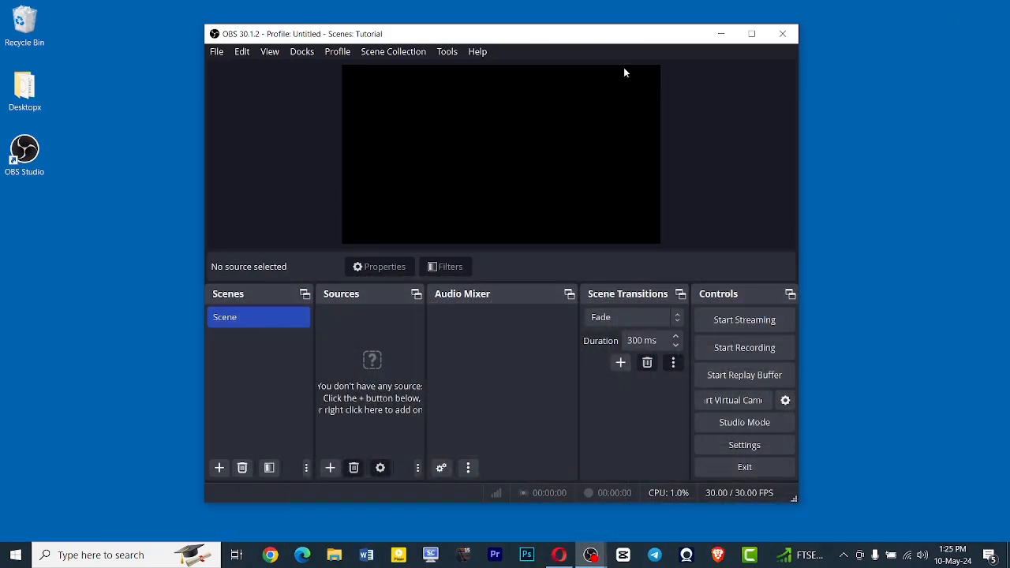
{"action": "left_click_drag", "start_coordinate": [482, 38], "coordinate": [502, 36]}
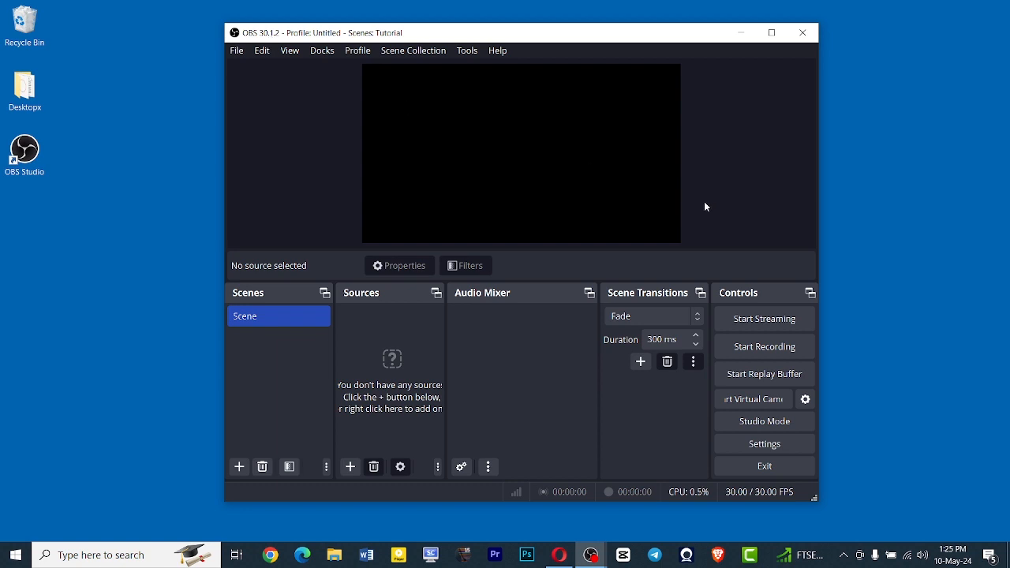
{"action": "left_click_drag", "start_coordinate": [820, 172], "coordinate": [915, 171]}
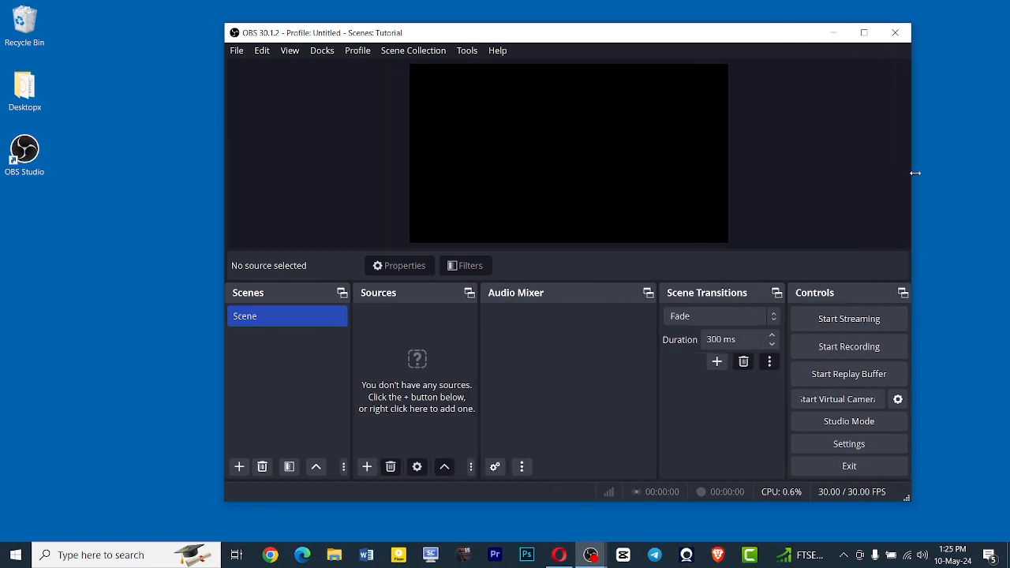
{"action": "left_click_drag", "start_coordinate": [566, 37], "coordinate": [536, 37]}
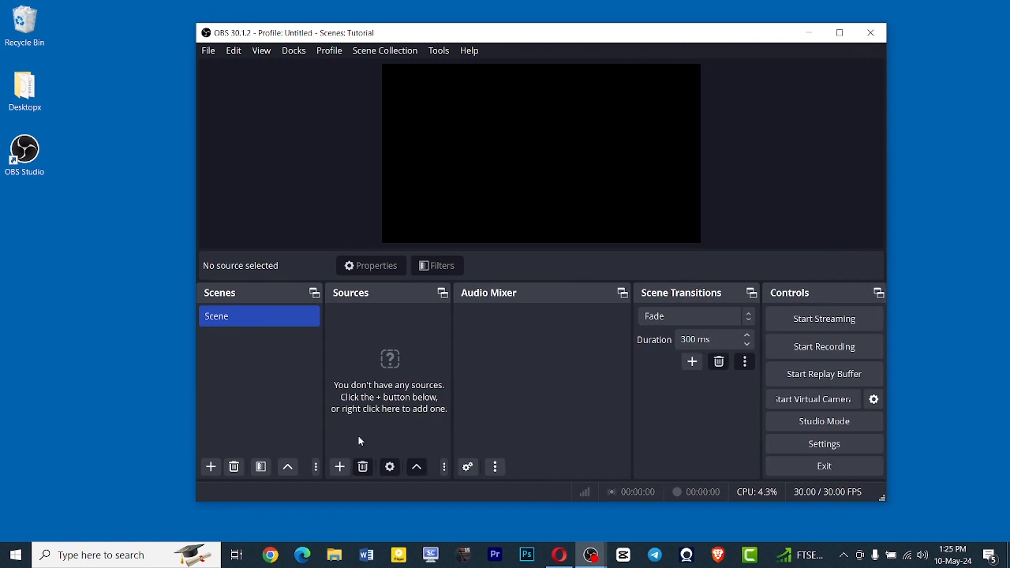
Add a new Video Capture Device source to the scene, using Iriun Webcam as its device
{"action": "left_click", "coordinate": [338, 467]}
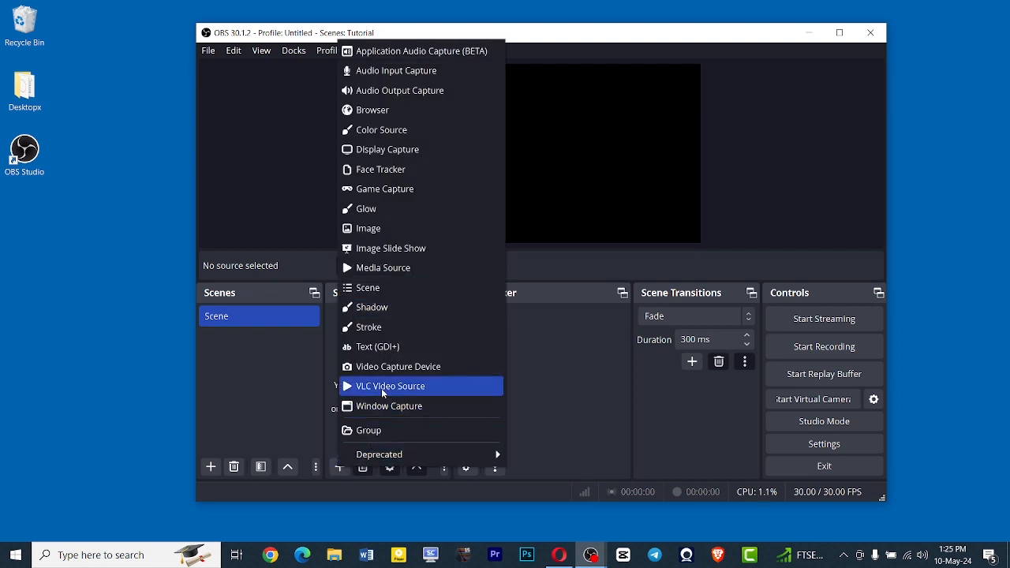
{"action": "left_click", "coordinate": [389, 366]}
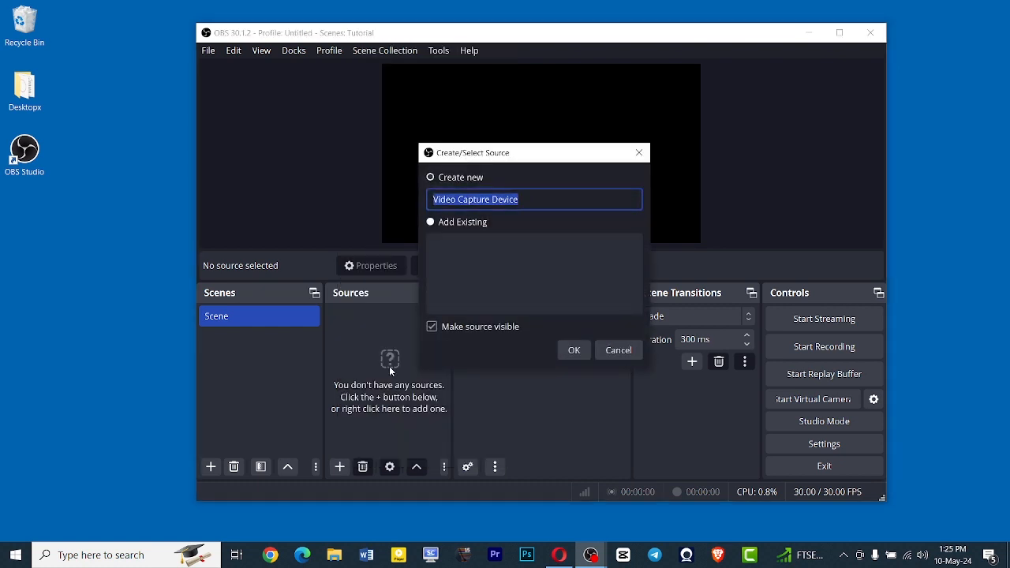
{"action": "left_click", "coordinate": [571, 350]}
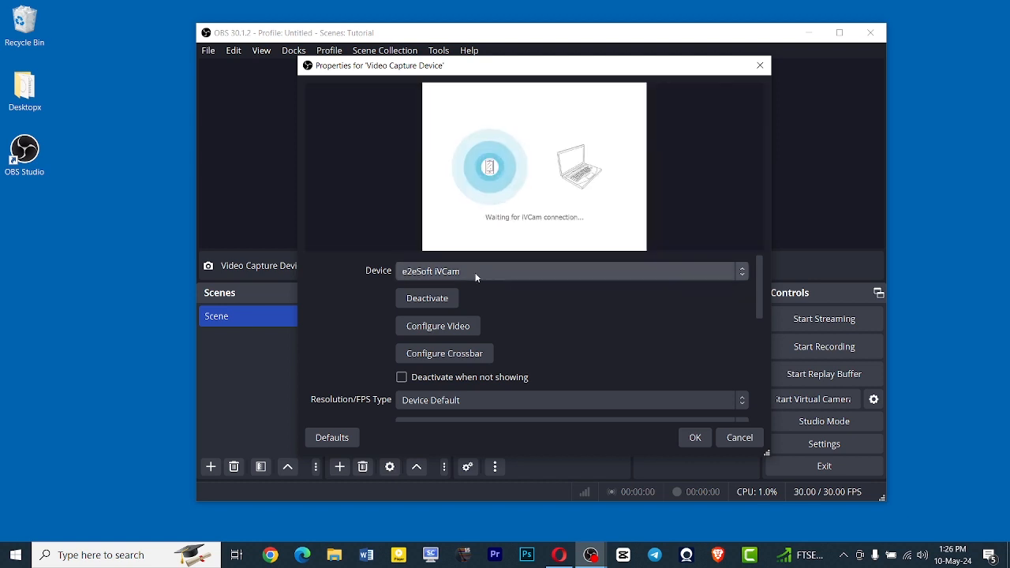
{"action": "left_click", "coordinate": [482, 272]}
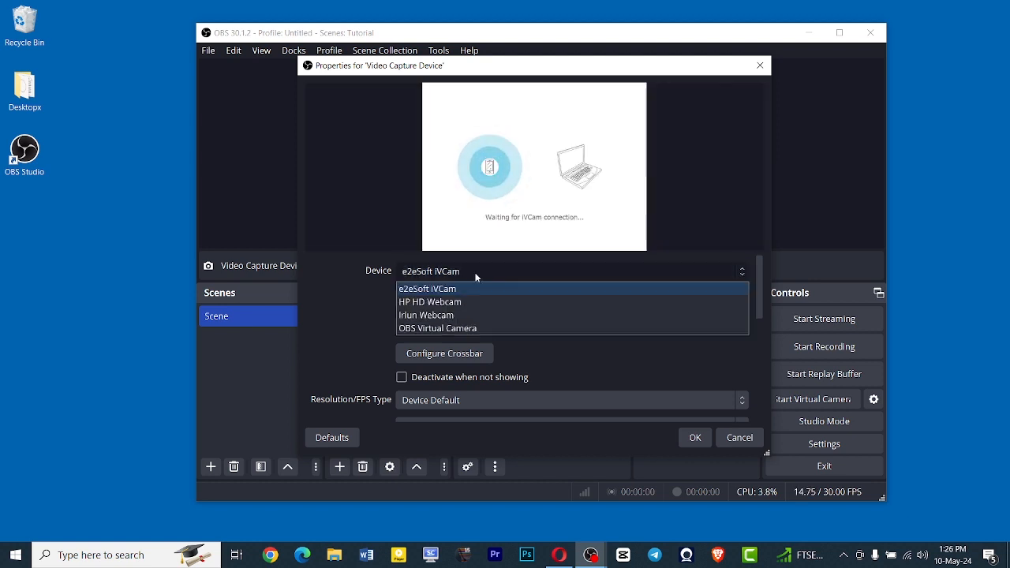
{"action": "left_click", "coordinate": [447, 314]}
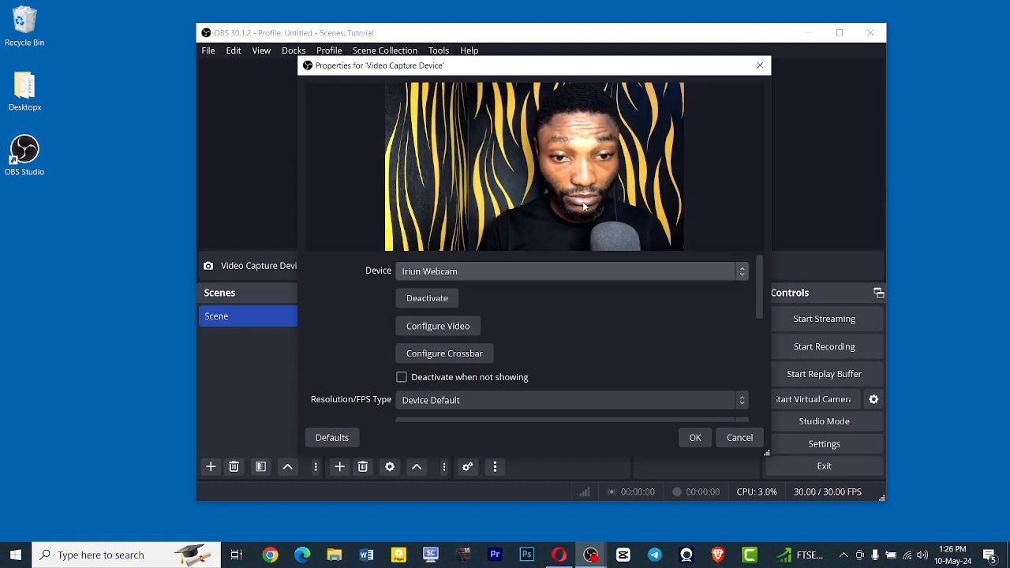
{"action": "left_click", "coordinate": [695, 439]}
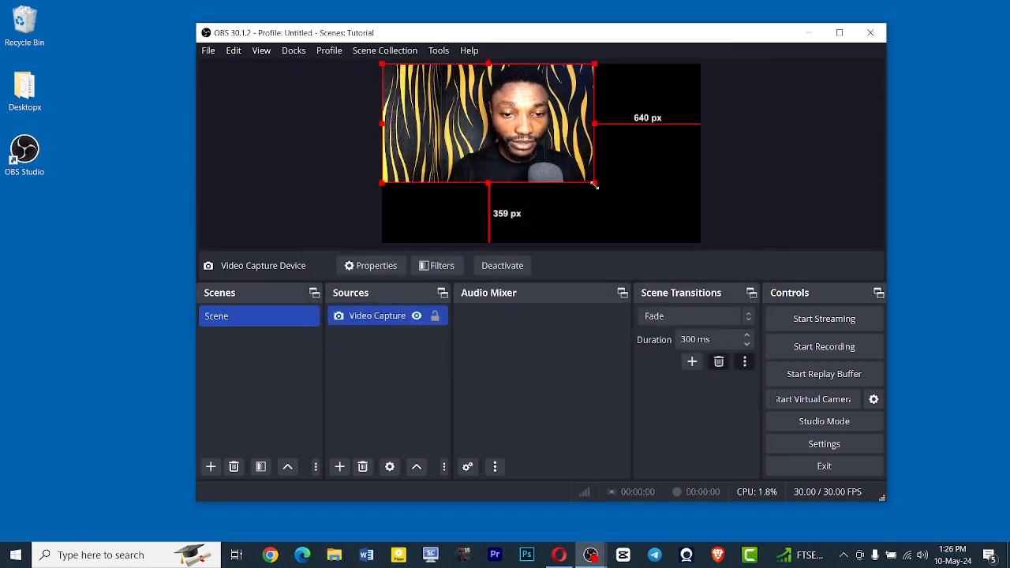
Enlarge the webcam source to fill the whole canvas and lock it in place
{"action": "left_click_drag", "start_coordinate": [594, 183], "coordinate": [699, 243]}
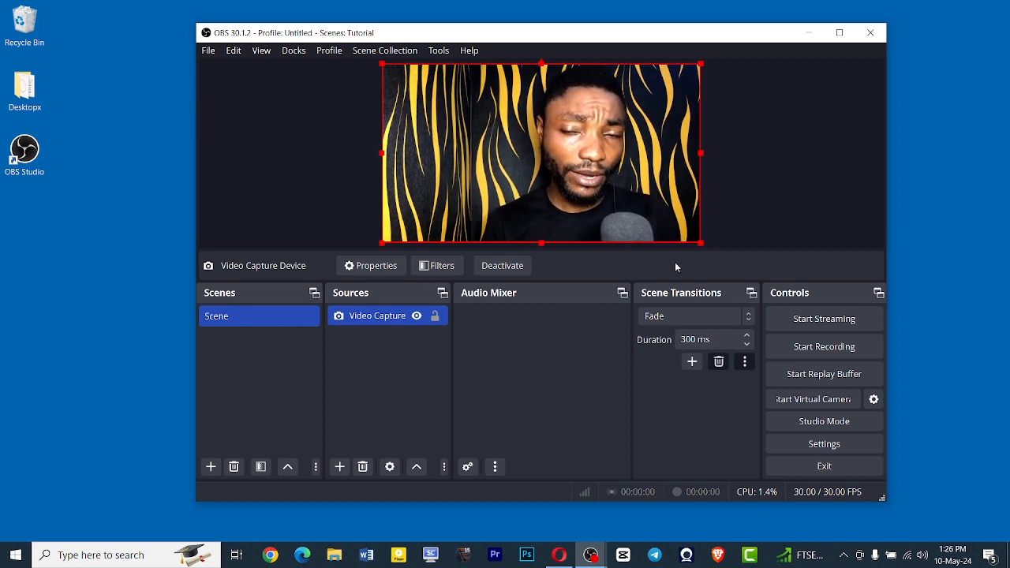
{"action": "left_click", "coordinate": [434, 317]}
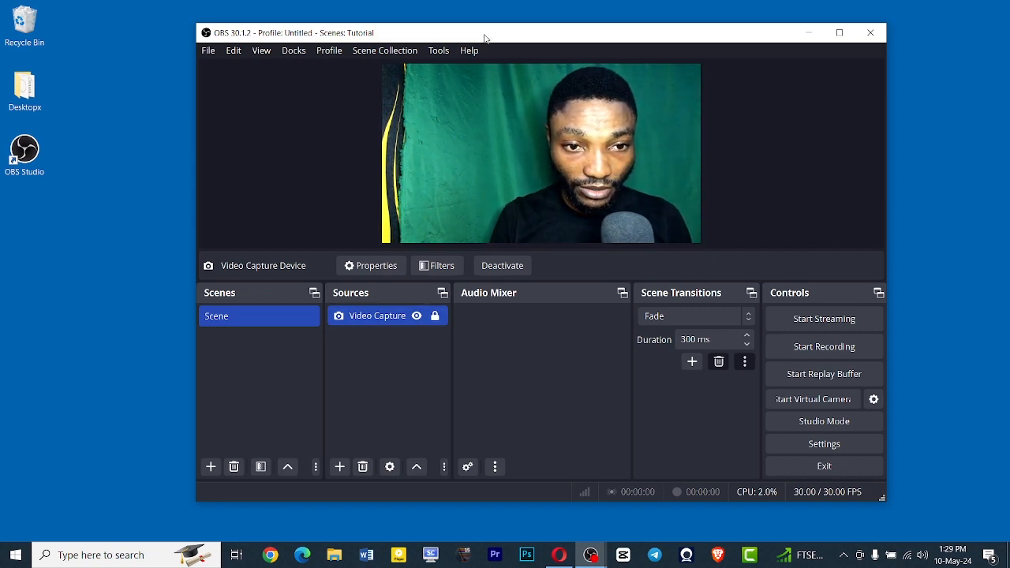
{"action": "left_click_drag", "start_coordinate": [477, 32], "coordinate": [429, 27]}
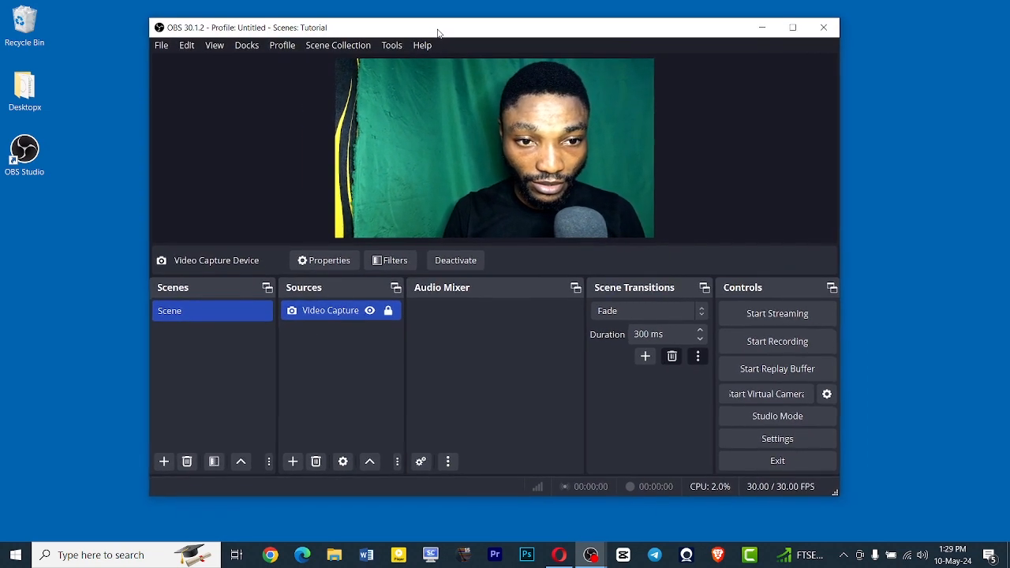
Add a Chroma Key effect filter with its default name to the Video Capture Device source
{"action": "right_click", "coordinate": [330, 312]}
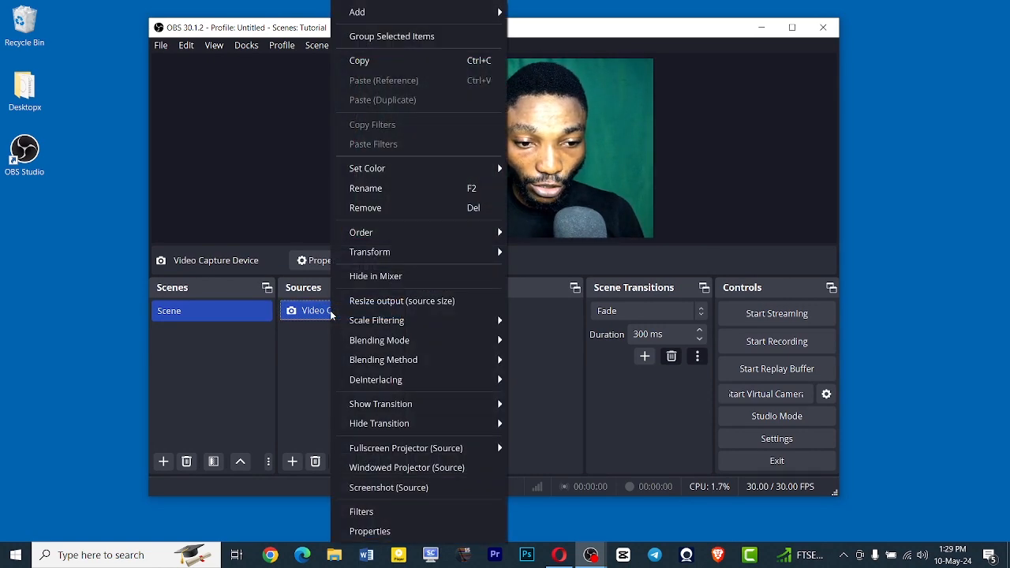
{"action": "left_click", "coordinate": [363, 511]}
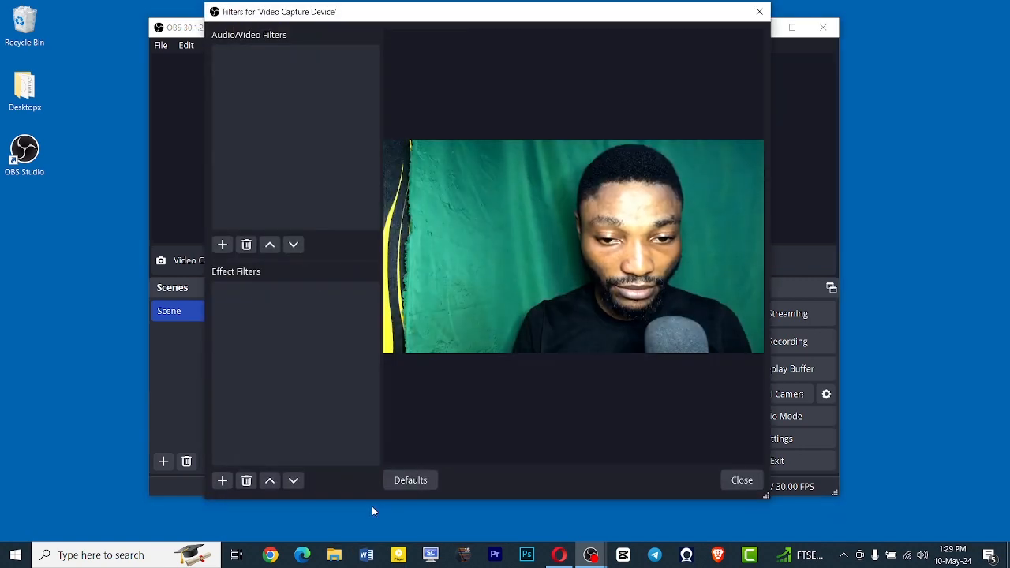
{"action": "left_click", "coordinate": [222, 481]}
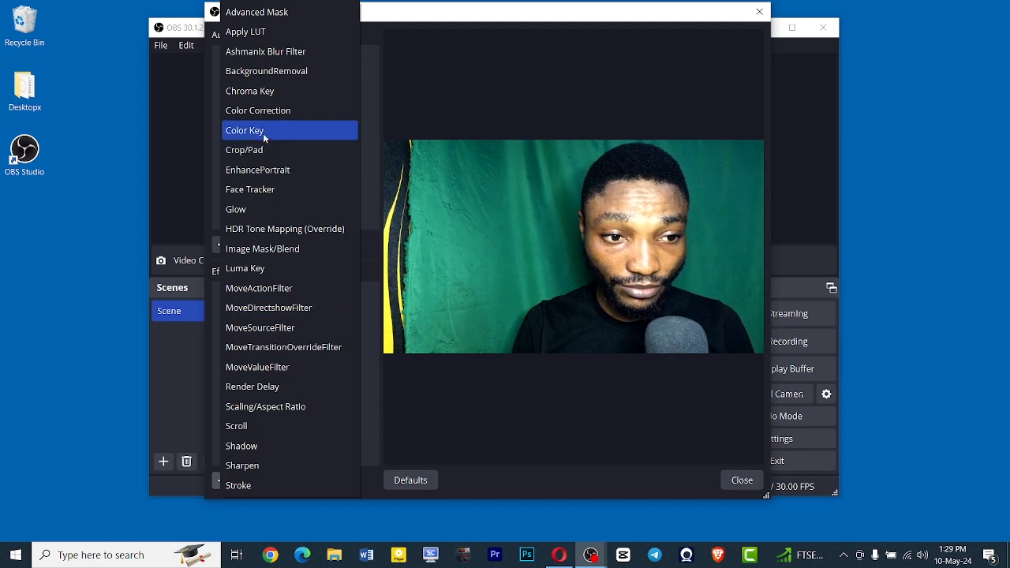
{"action": "left_click", "coordinate": [265, 92]}
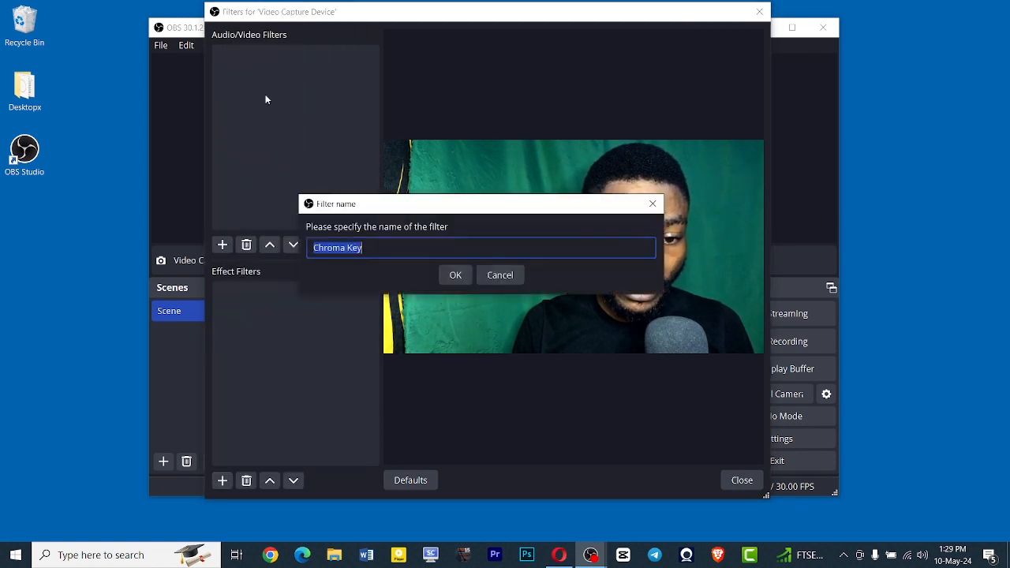
{"action": "left_click", "coordinate": [452, 280]}
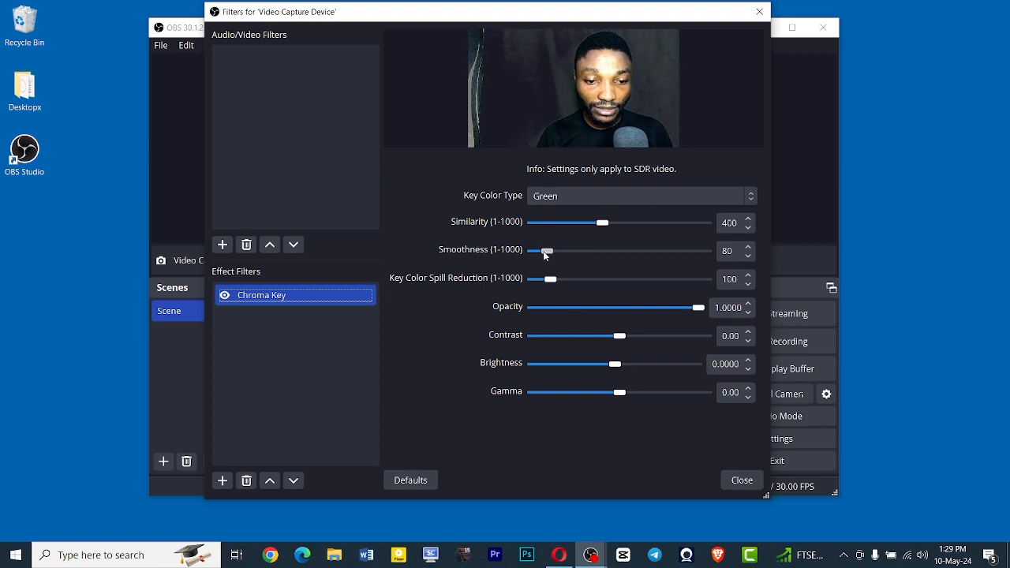
Lower the Chroma Key filter's smoothness, key color spill reduction and similarity to 1 each
{"action": "left_click_drag", "start_coordinate": [544, 254], "coordinate": [513, 250]}
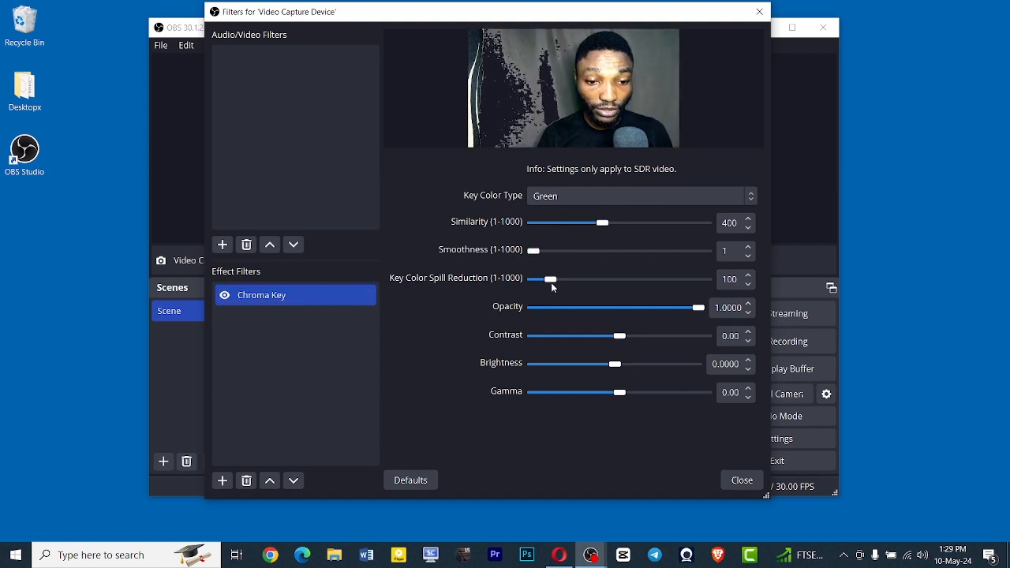
{"action": "left_click_drag", "start_coordinate": [552, 284], "coordinate": [527, 279]}
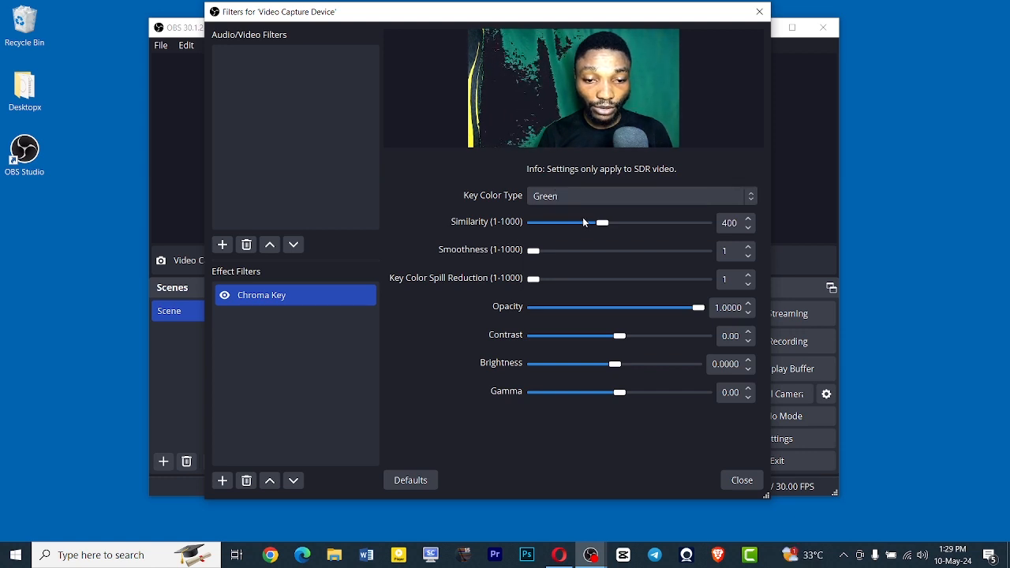
{"action": "left_click_drag", "start_coordinate": [602, 222], "coordinate": [528, 225]}
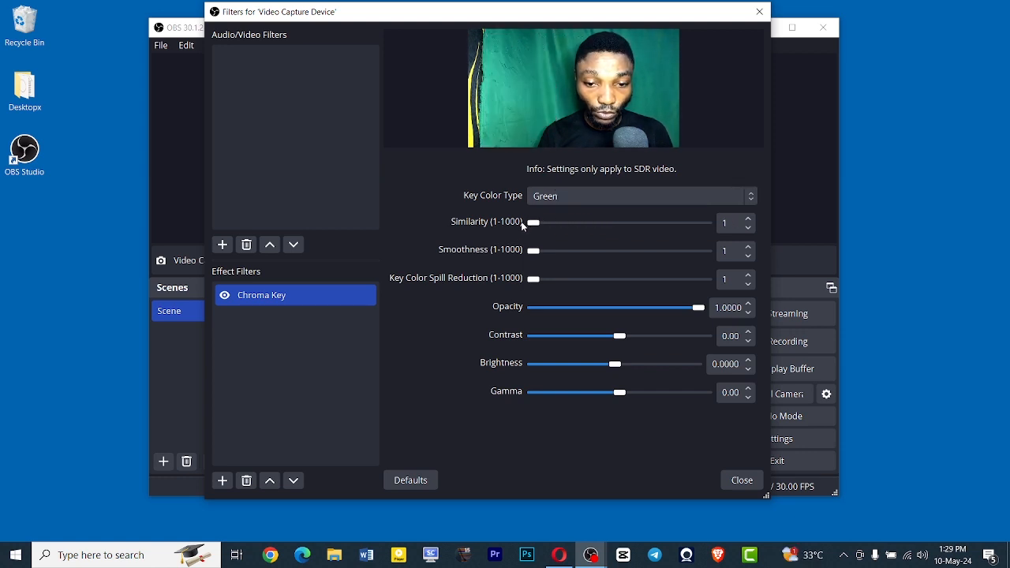
Set the Chroma Key's key color type to Custom Color and sample #3ab894 from the green backdrop in the preview
{"action": "left_click", "coordinate": [560, 195]}
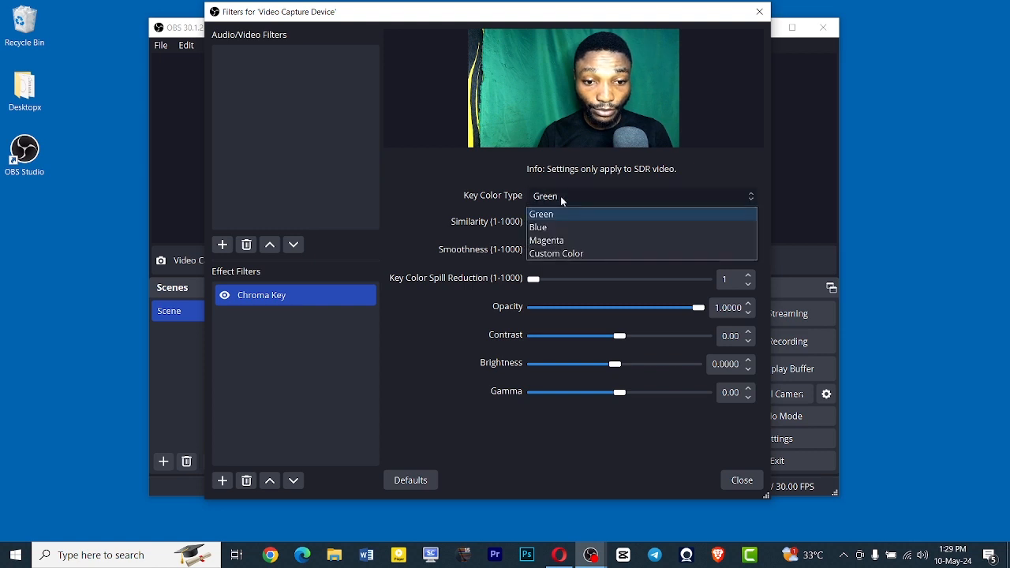
{"action": "left_click", "coordinate": [561, 253]}
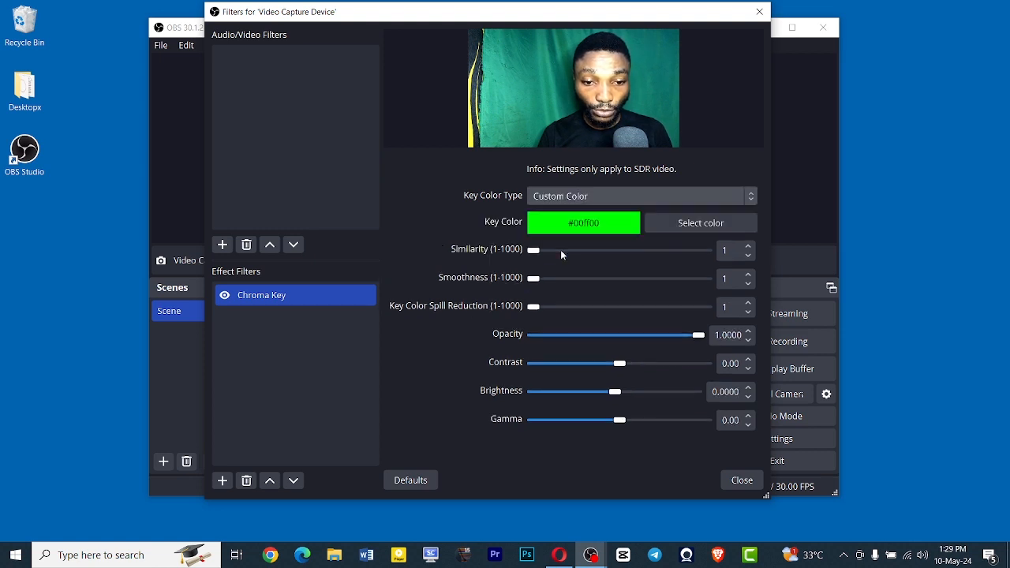
{"action": "left_click", "coordinate": [592, 196]}
{"action": "left_click", "coordinate": [593, 197]}
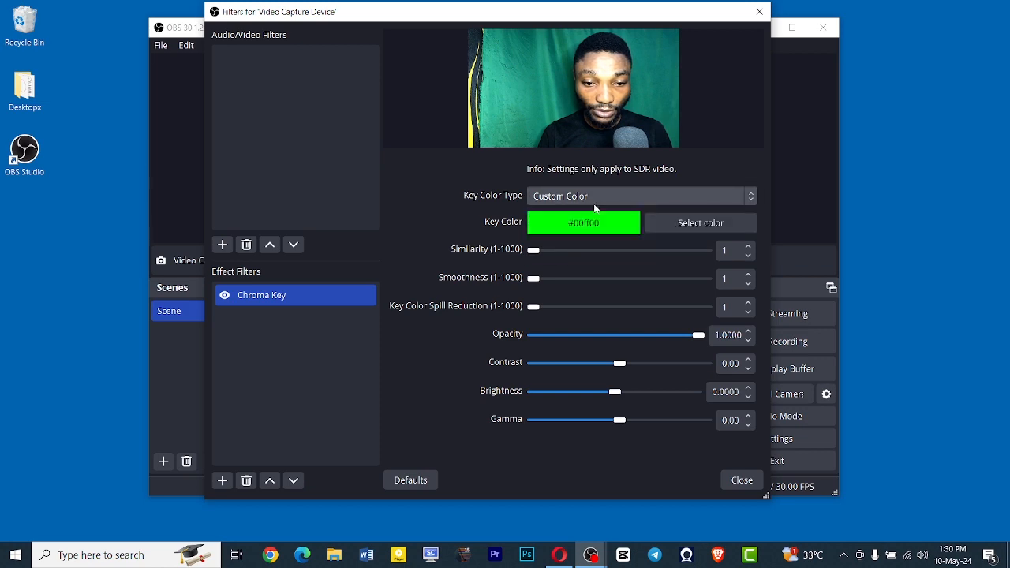
{"action": "left_click", "coordinate": [696, 224]}
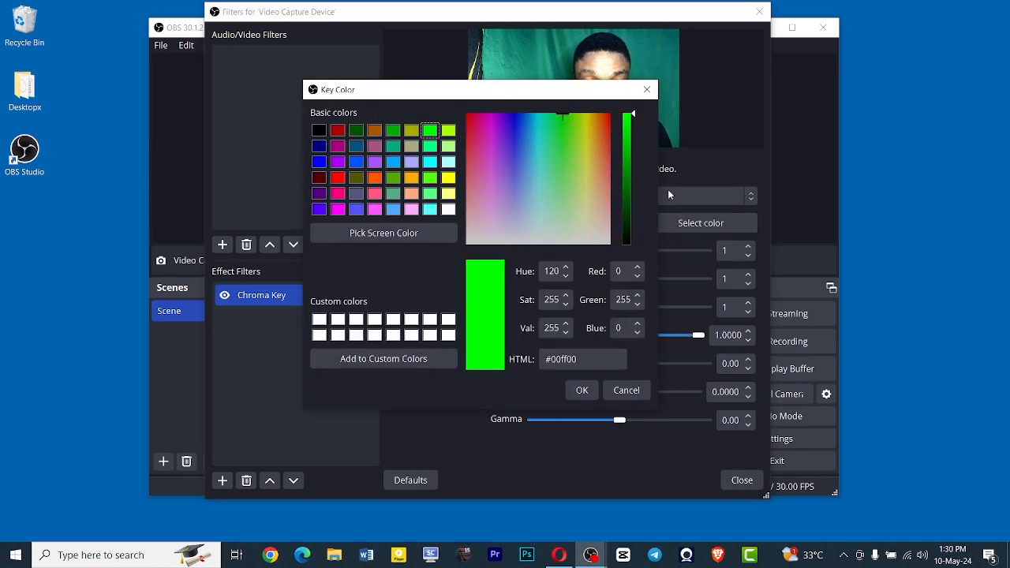
{"action": "left_click_drag", "start_coordinate": [524, 97], "coordinate": [326, 96]}
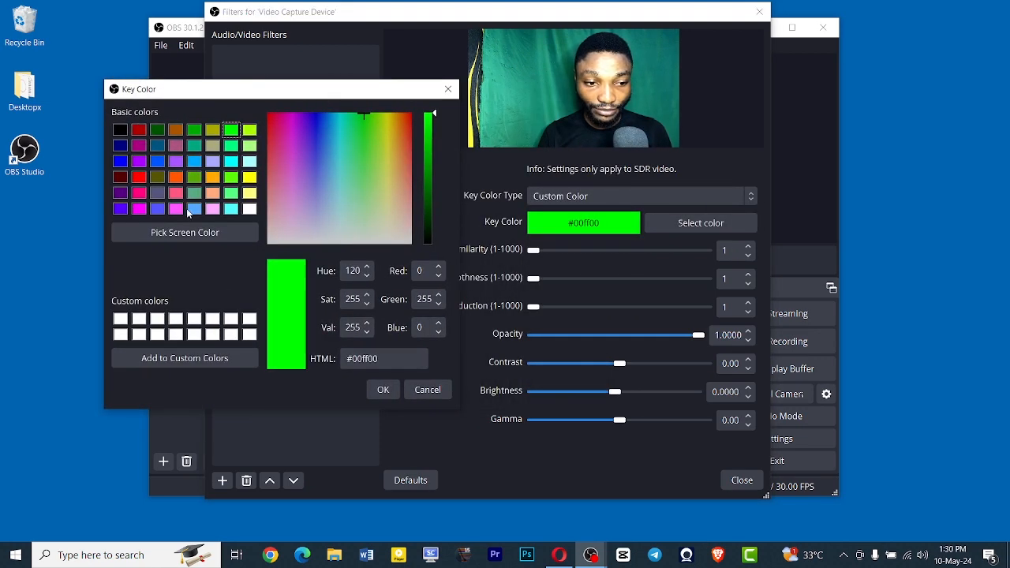
{"action": "left_click", "coordinate": [185, 233]}
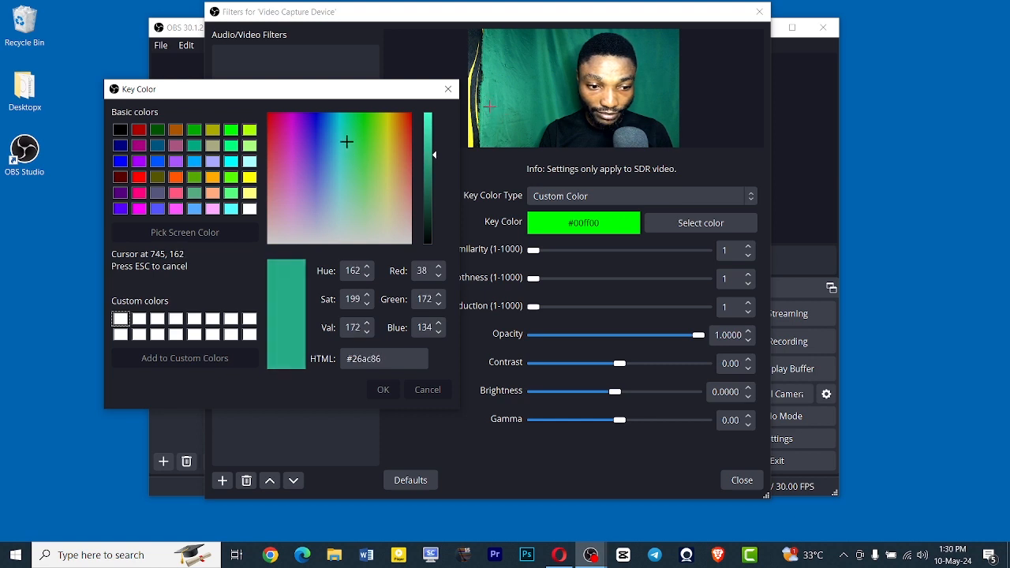
{"action": "left_click", "coordinate": [487, 110]}
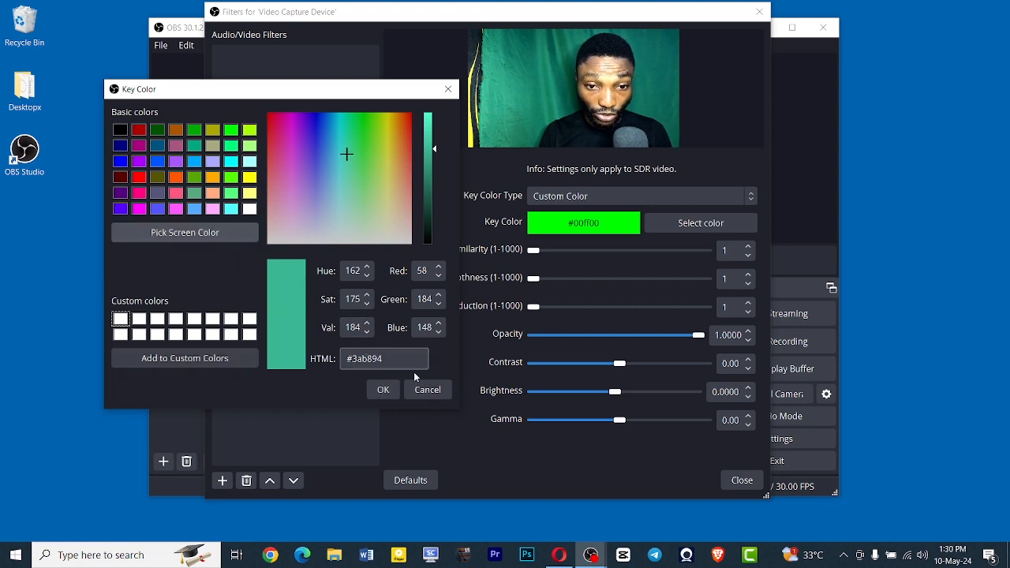
{"action": "left_click", "coordinate": [382, 390]}
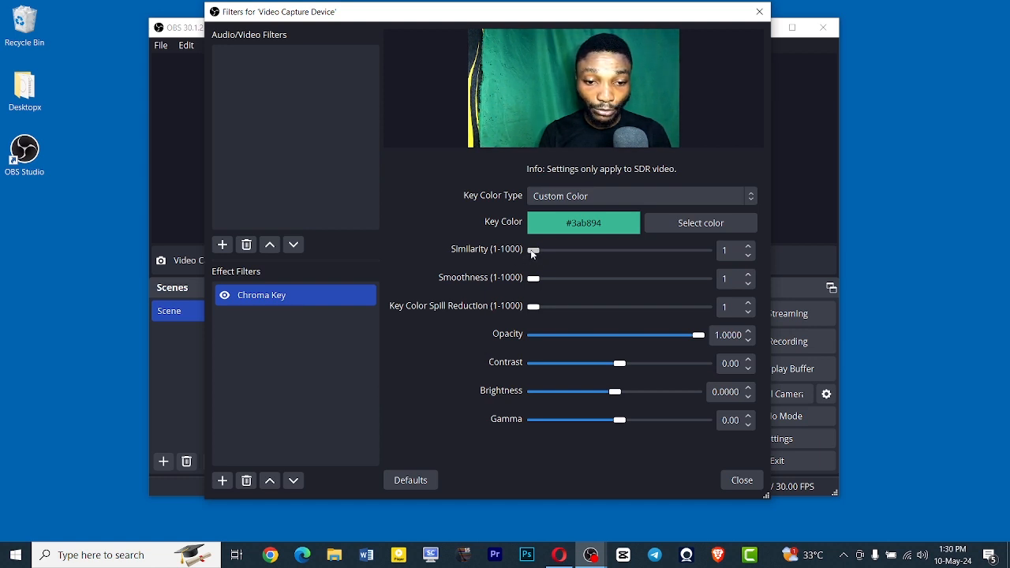
Set the Chroma Key's similarity to 150 and smoothness to 3, and close the filters window
{"action": "left_click_drag", "start_coordinate": [531, 251], "coordinate": [556, 254]}
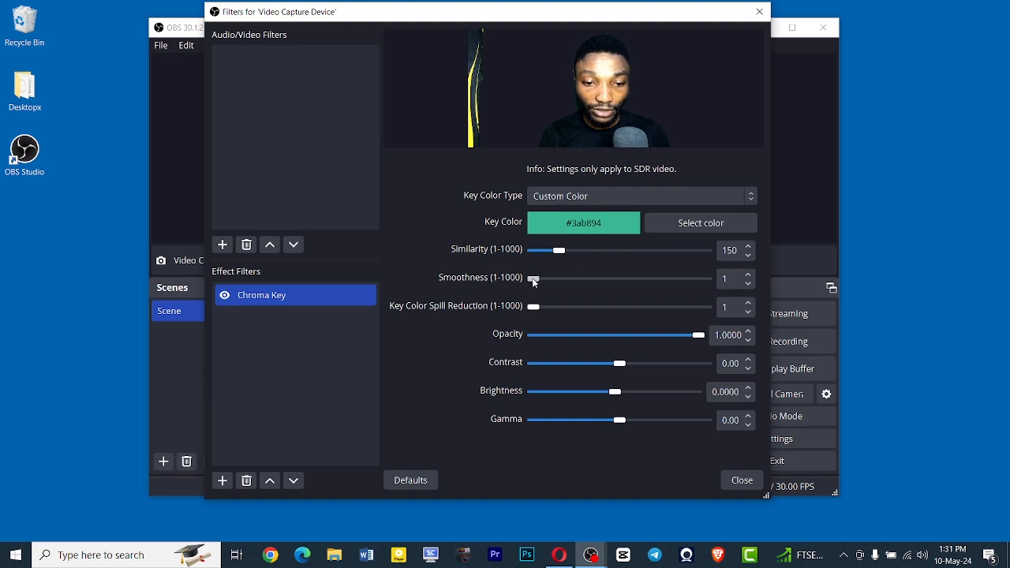
{"action": "left_click_drag", "start_coordinate": [533, 278], "coordinate": [541, 280]}
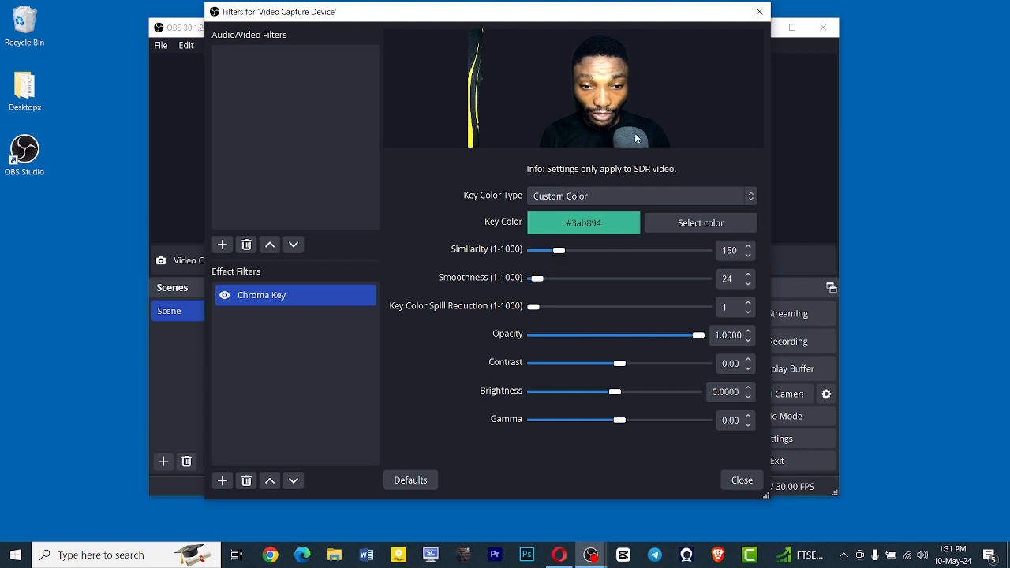
{"action": "left_click_drag", "start_coordinate": [538, 281], "coordinate": [518, 286]}
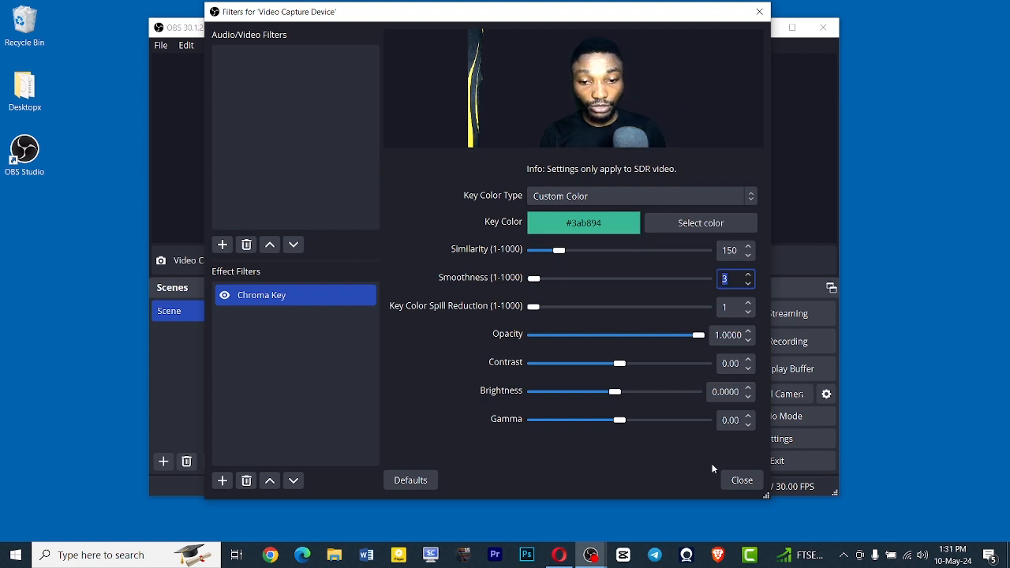
{"action": "left_click", "coordinate": [742, 481]}
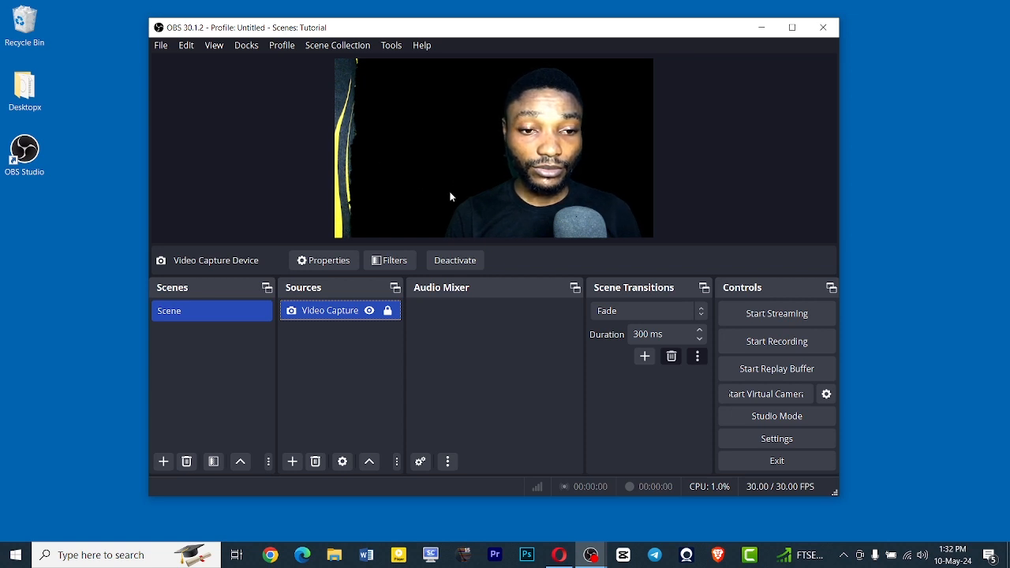
Crop about 307 px off the webcam source's left side and lock it about 73 px from the canvas's left edge
{"action": "left_click", "coordinate": [387, 311]}
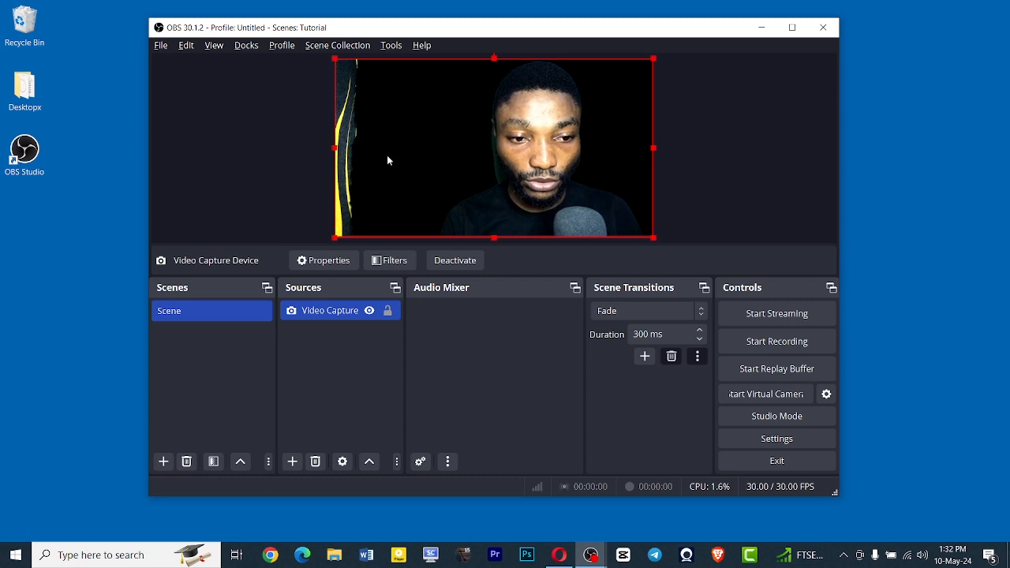
{"action": "left_click_drag", "start_coordinate": [336, 147], "coordinate": [361, 143]}
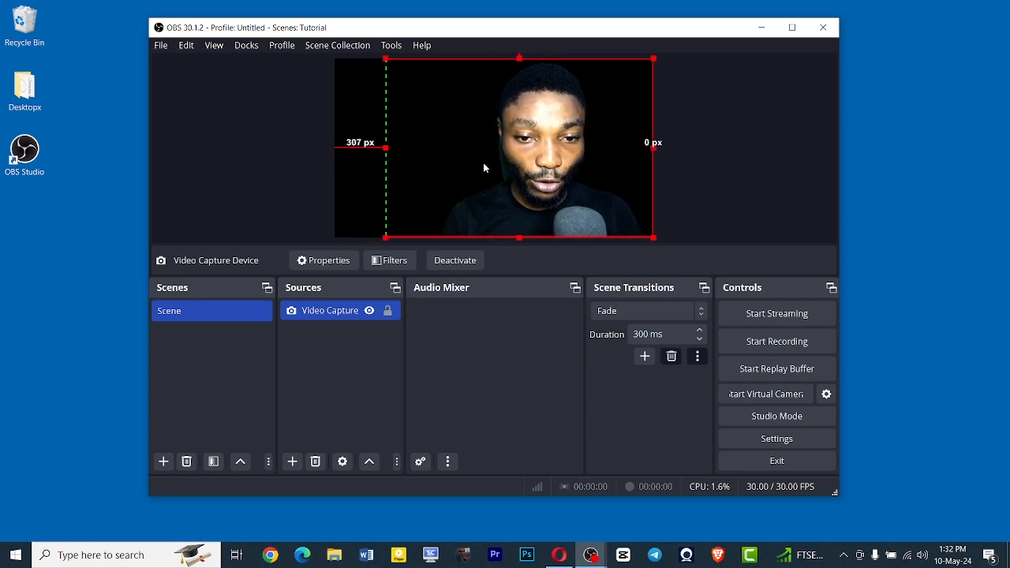
{"action": "left_click_drag", "start_coordinate": [533, 148], "coordinate": [500, 147]}
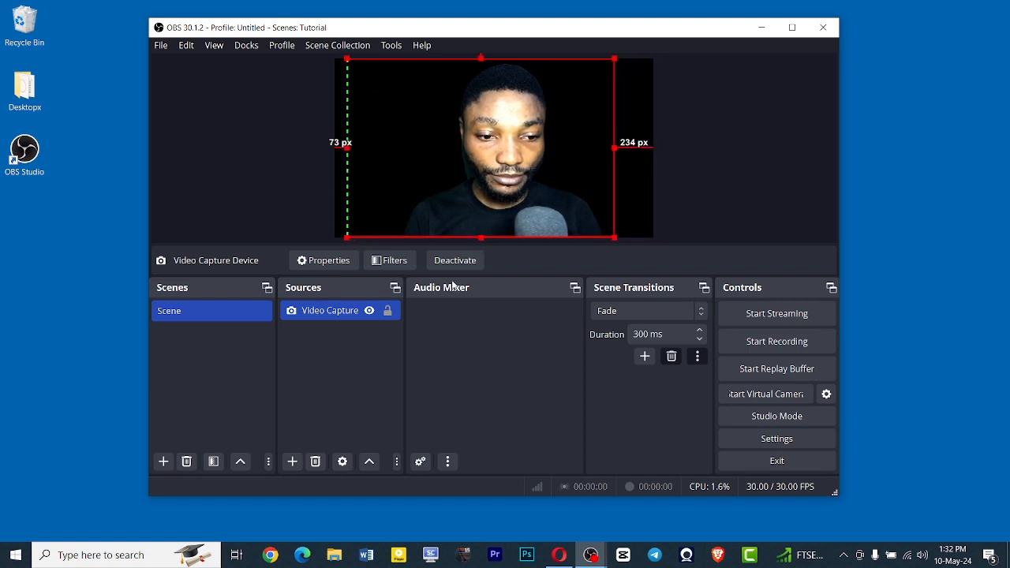
{"action": "left_click", "coordinate": [388, 311]}
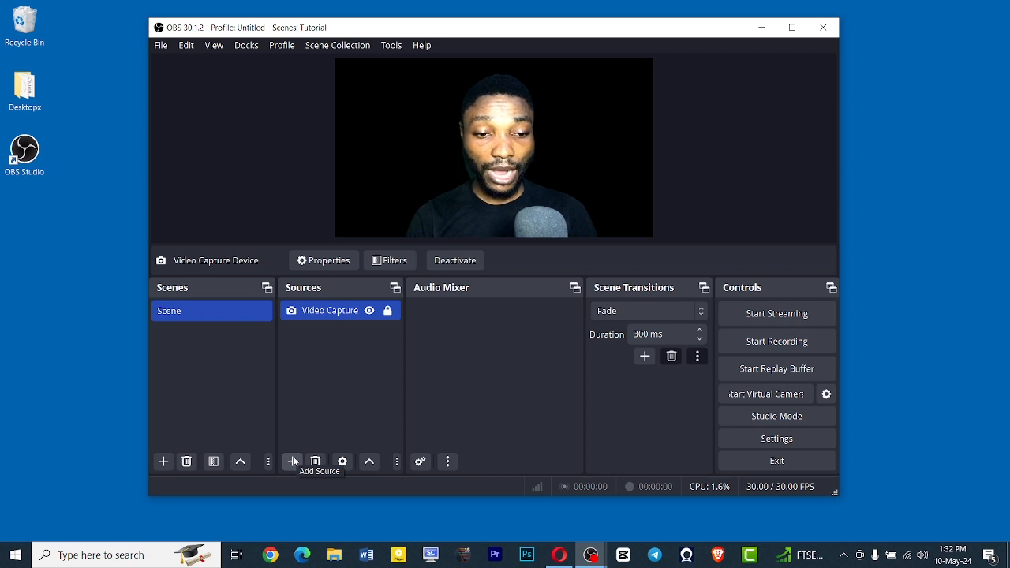
Add the image Default_wall_with_flowers_in_an_office_with_frames_0 from the Downloads folder as a source in the scene
{"action": "left_click", "coordinate": [334, 555]}
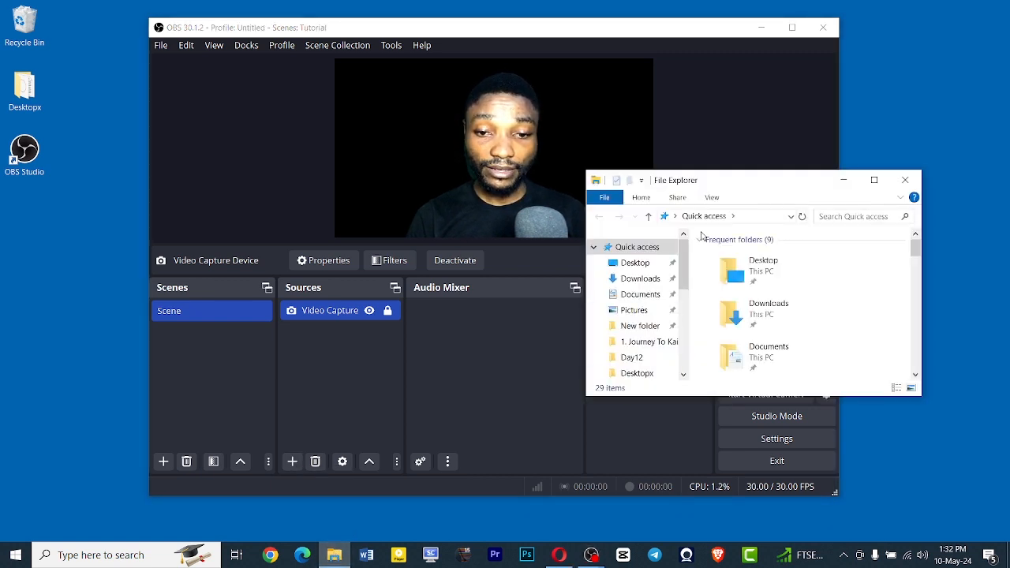
{"action": "left_click_drag", "start_coordinate": [733, 187], "coordinate": [735, 139]}
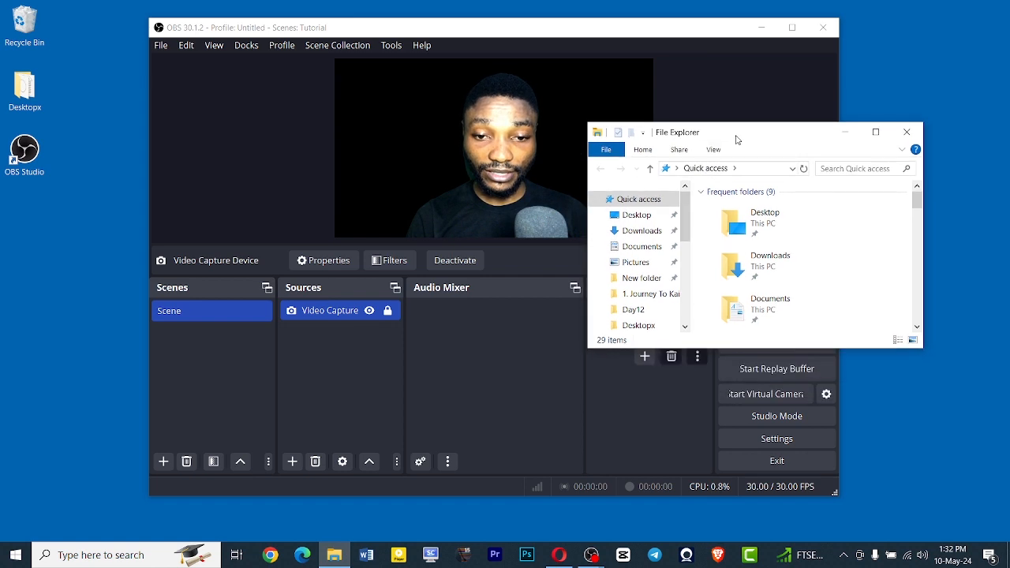
{"action": "left_click", "coordinate": [644, 234]}
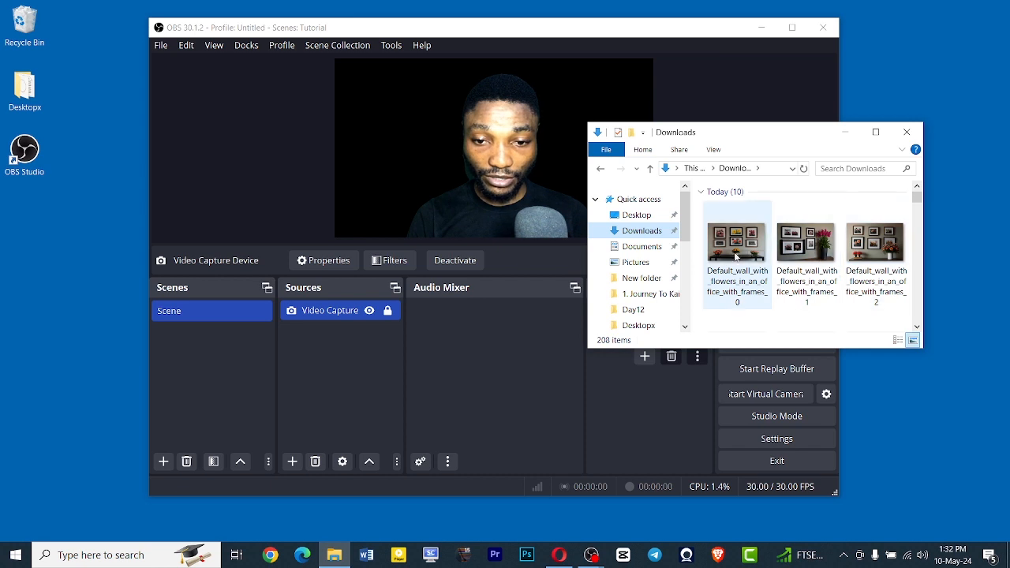
{"action": "left_click_drag", "start_coordinate": [734, 247], "coordinate": [322, 361]}
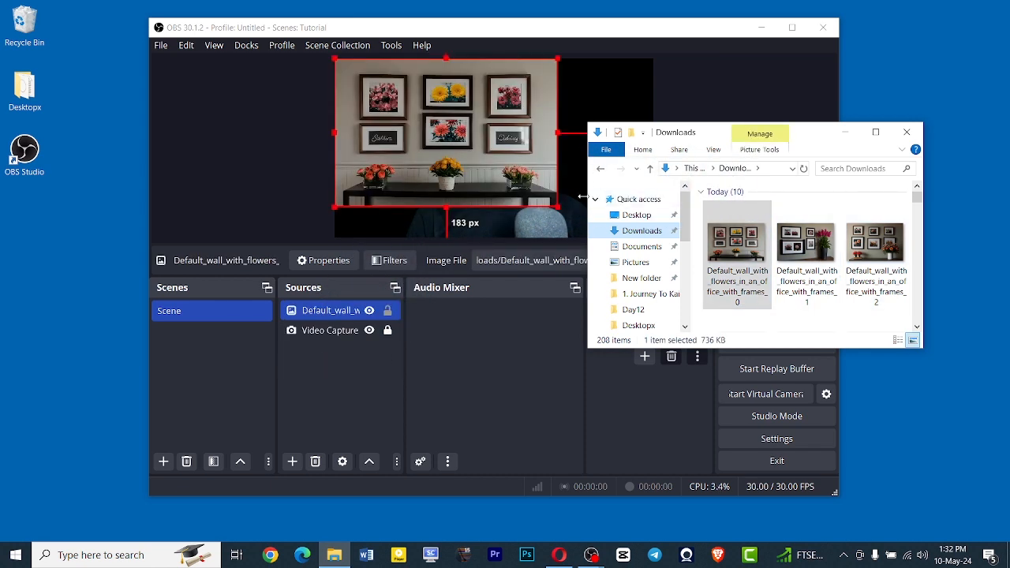
Enlarge the wall image to cover the whole canvas, shifted slightly upward, and lock it beneath the webcam source
{"action": "left_click", "coordinate": [695, 68]}
{"action": "left_click", "coordinate": [536, 175]}
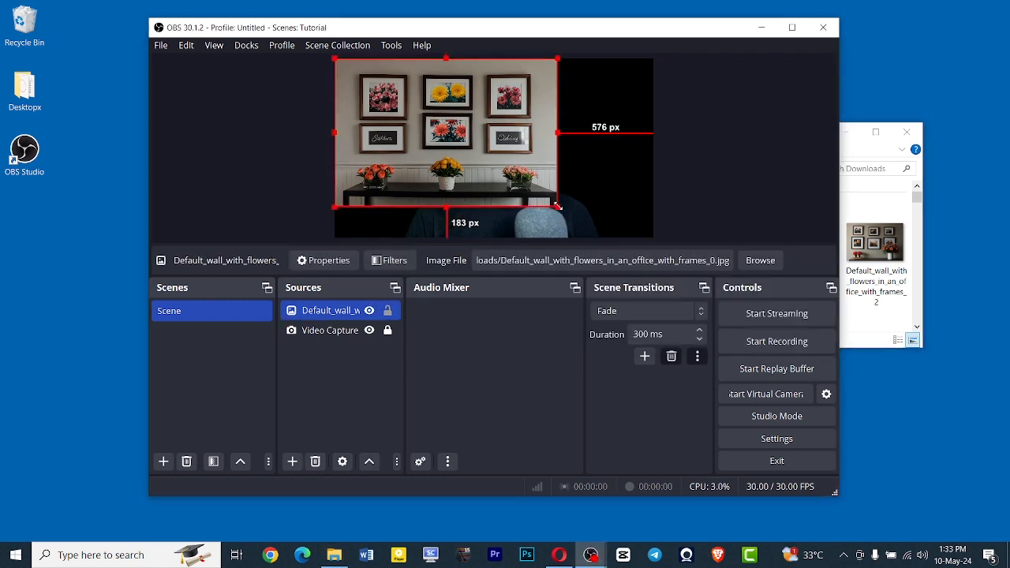
{"action": "left_click_drag", "start_coordinate": [557, 206], "coordinate": [631, 274]}
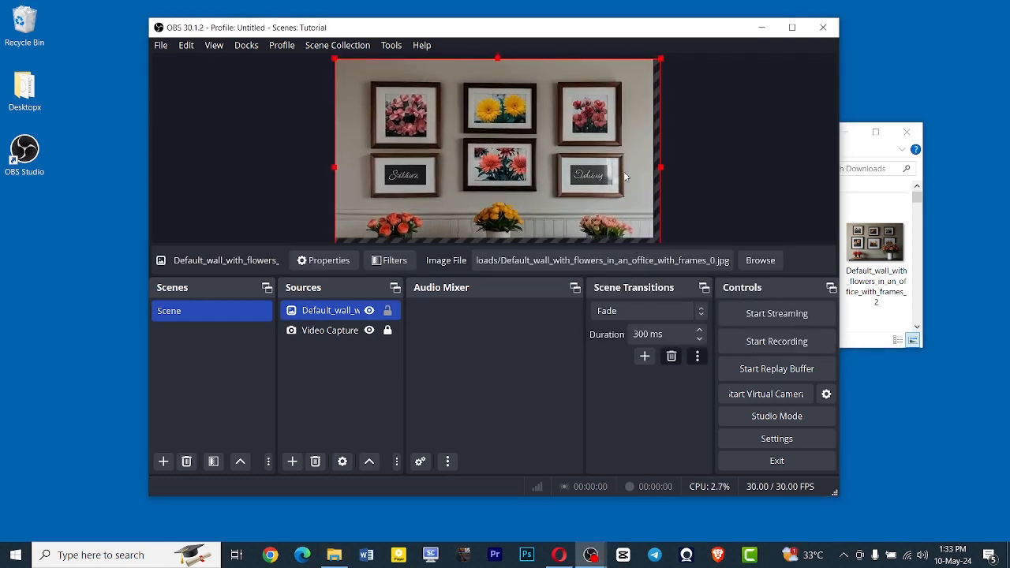
{"action": "left_click_drag", "start_coordinate": [623, 175], "coordinate": [619, 155]}
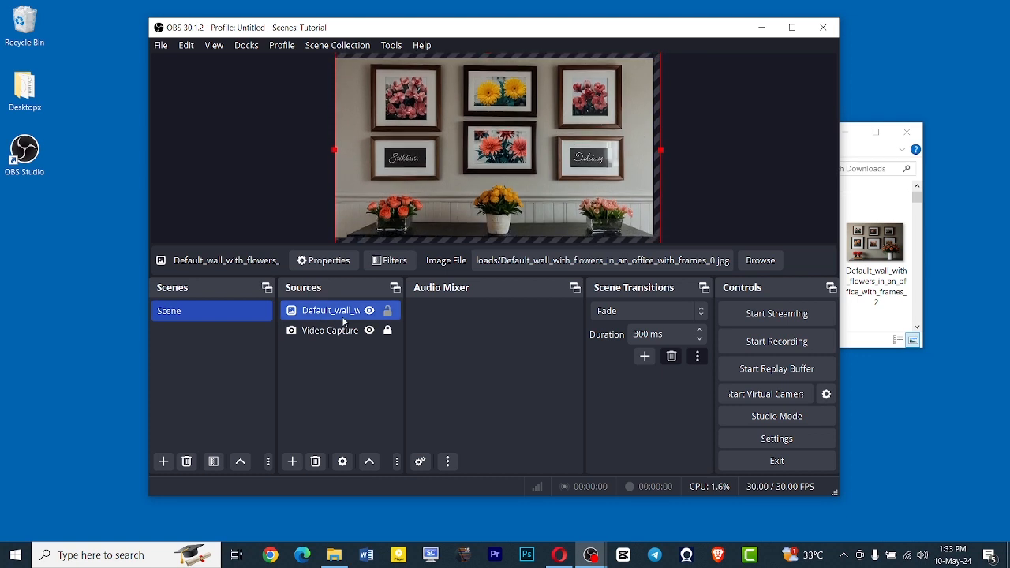
{"action": "left_click_drag", "start_coordinate": [338, 343], "coordinate": [337, 344]}
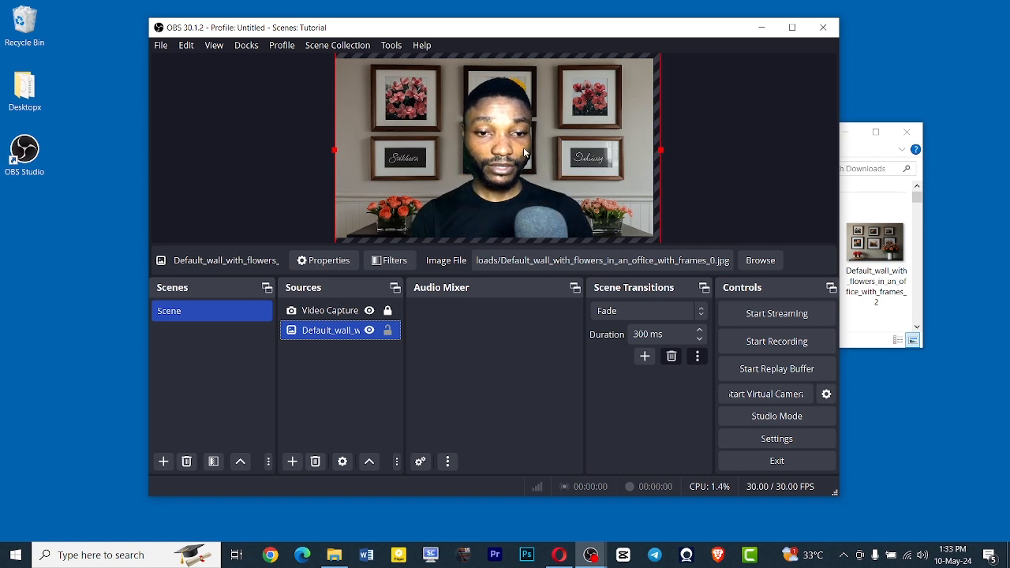
{"action": "left_click", "coordinate": [386, 331]}
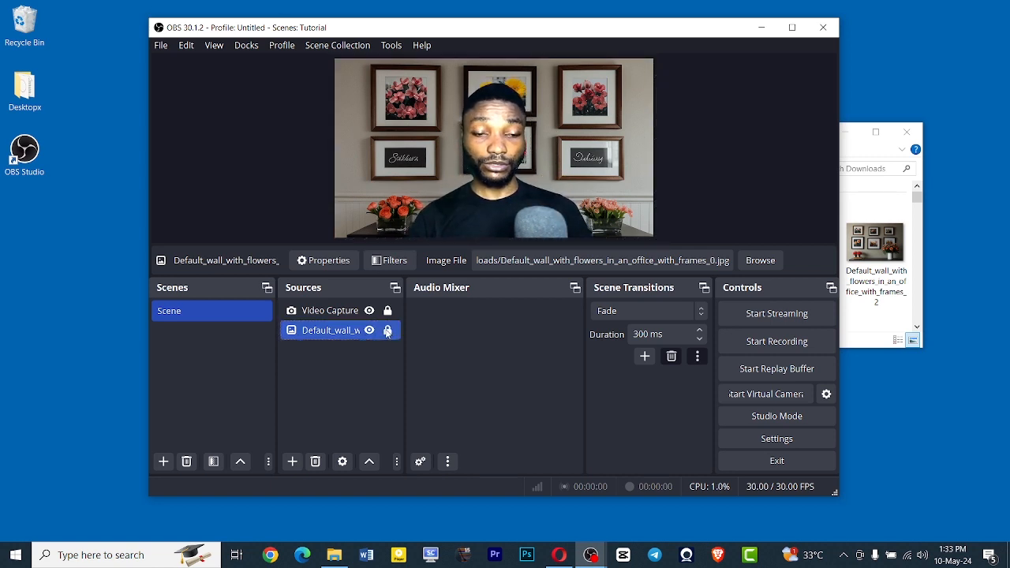
{"action": "left_click", "coordinate": [293, 463]}
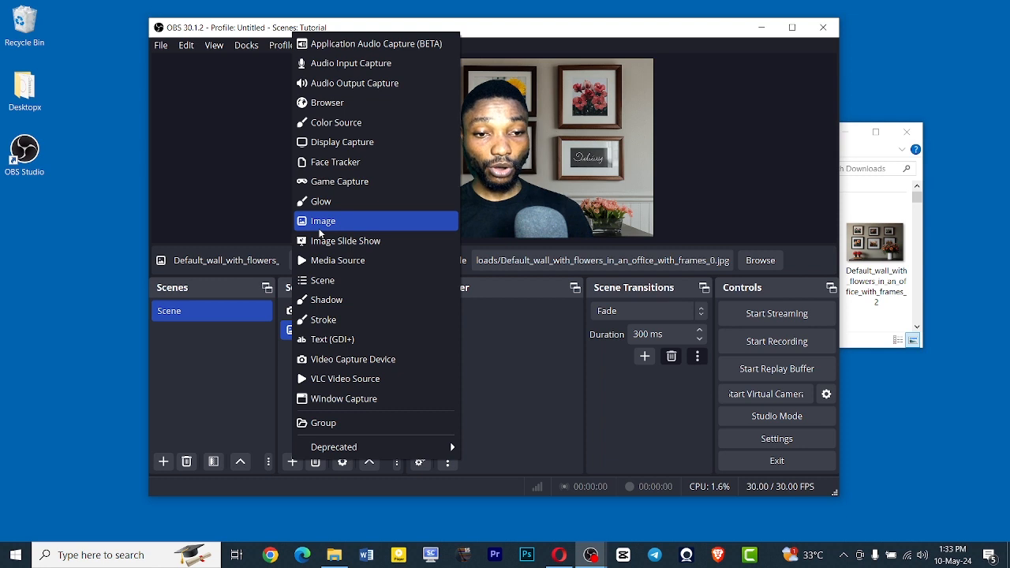
{"action": "left_click", "coordinate": [236, 203]}
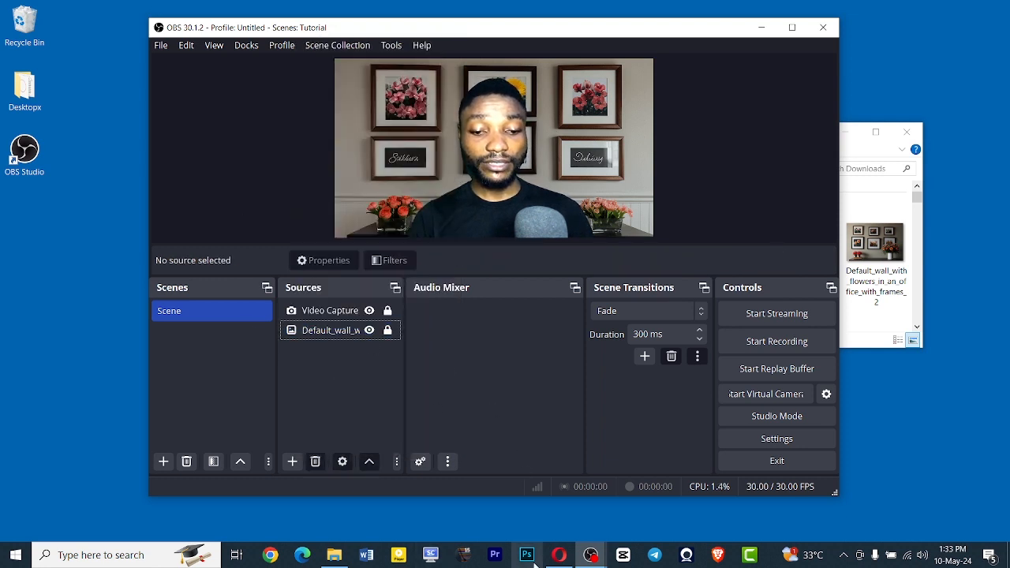
Add a second background source from Downloads, the image Default_wall_with_flowers_in_an_office_with_frames_1
{"action": "left_click", "coordinate": [339, 554]}
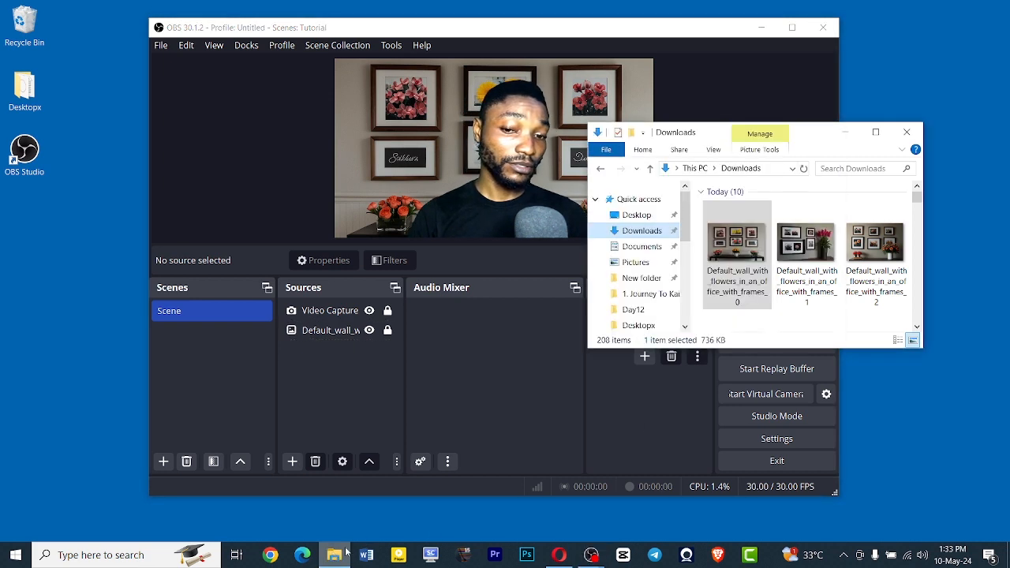
{"action": "left_click", "coordinate": [804, 248]}
{"action": "left_click_drag", "start_coordinate": [803, 248], "coordinate": [341, 394]}
{"action": "left_click", "coordinate": [721, 94]}
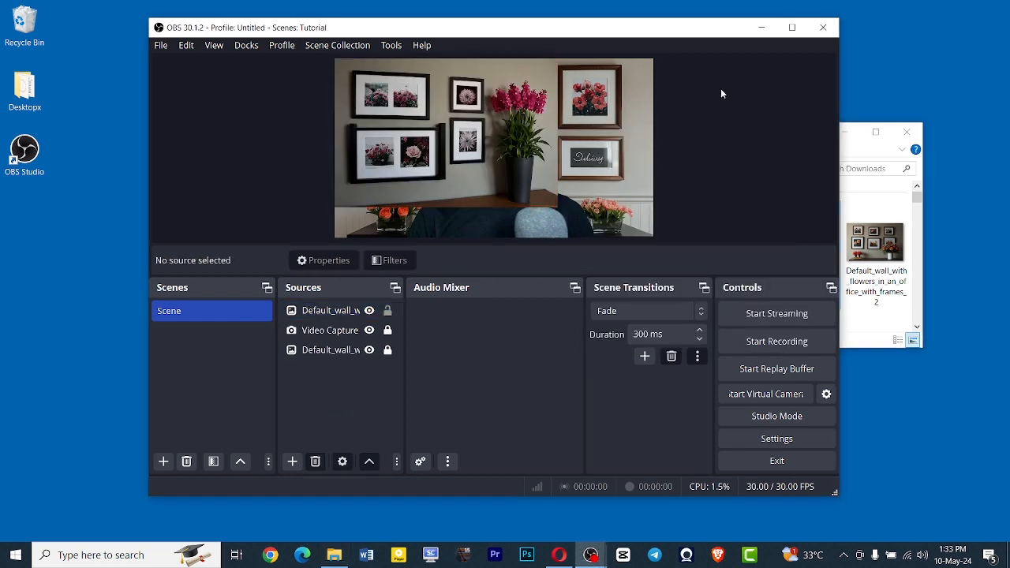
Enlarge the second wall image to cover the whole canvas and lock it between the webcam and the first image
{"action": "left_click", "coordinate": [519, 156]}
{"action": "left_click_drag", "start_coordinate": [556, 204], "coordinate": [647, 275]}
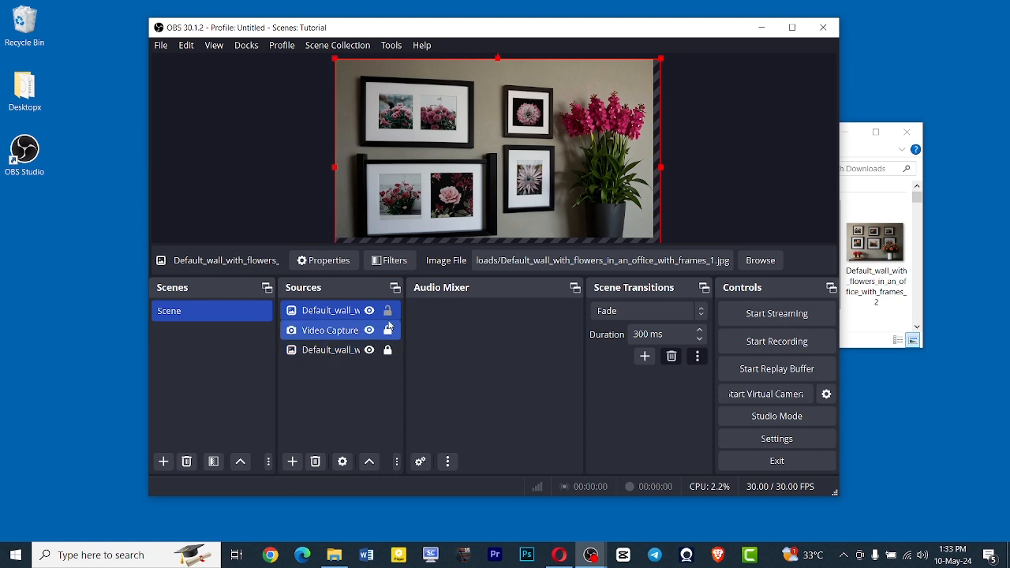
{"action": "left_click_drag", "start_coordinate": [347, 312], "coordinate": [348, 345]}
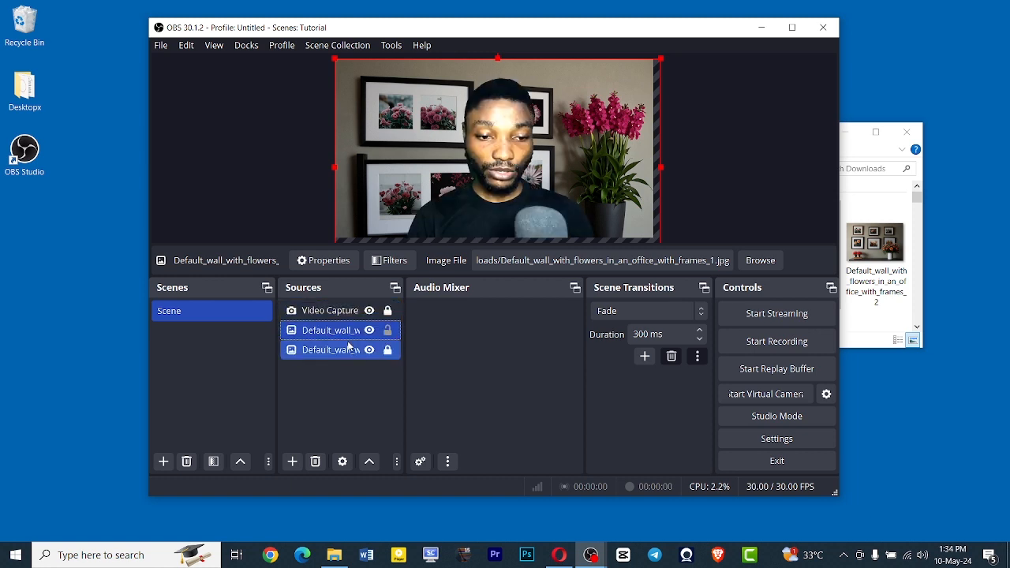
{"action": "left_click", "coordinate": [387, 330]}
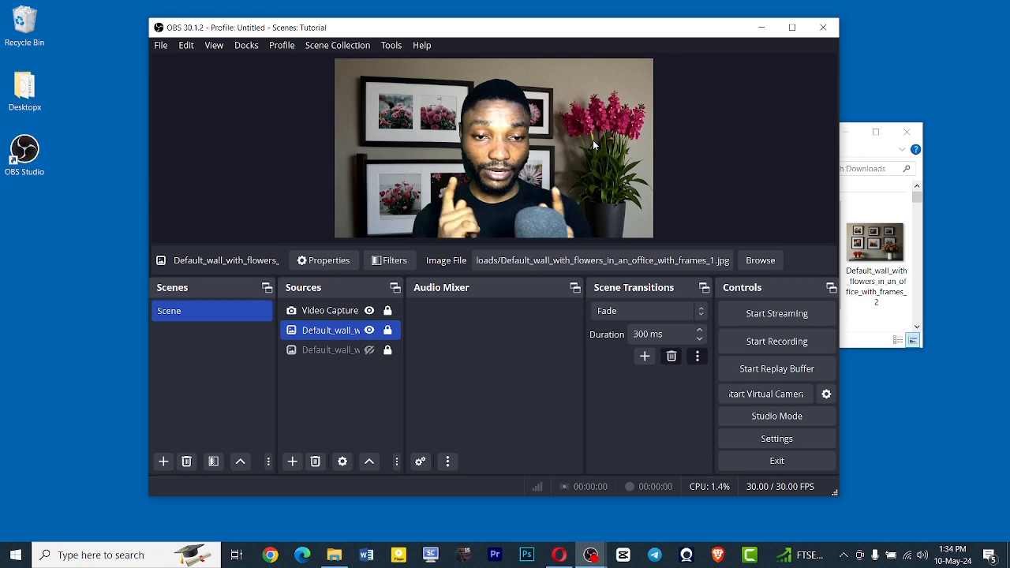
{"action": "left_click", "coordinate": [331, 312]}
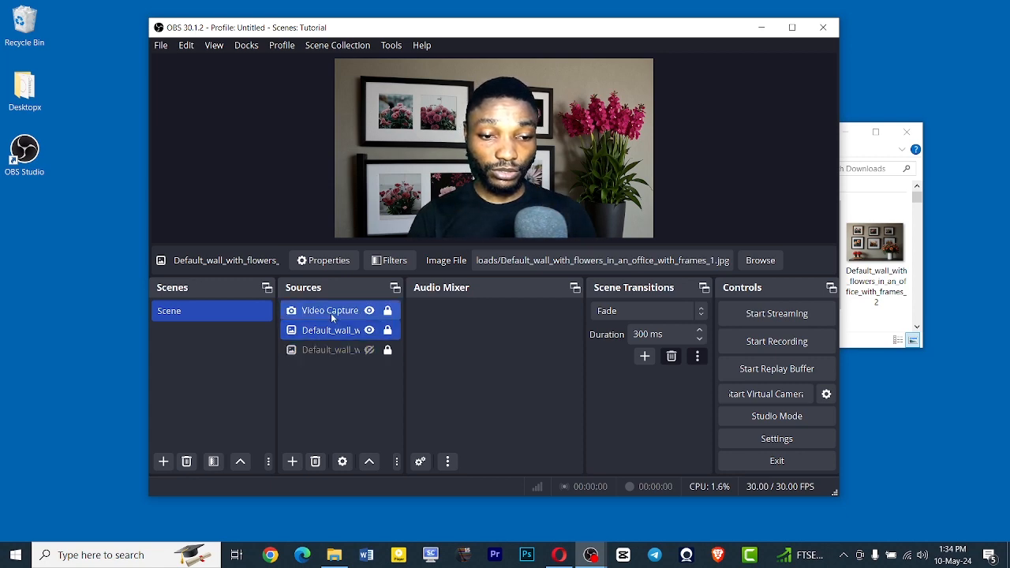
{"action": "left_click", "coordinate": [394, 260]}
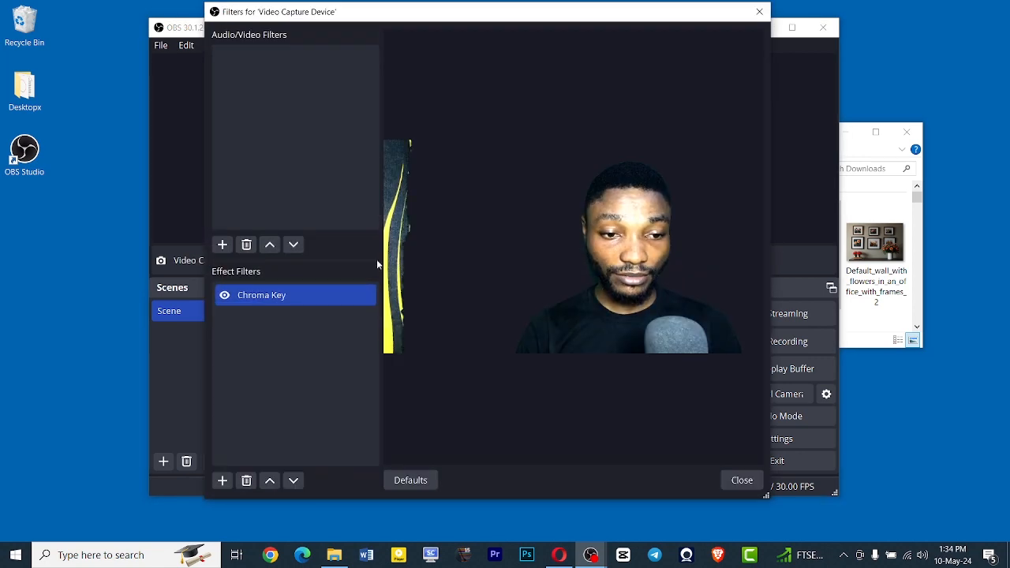
{"action": "left_click", "coordinate": [222, 481]}
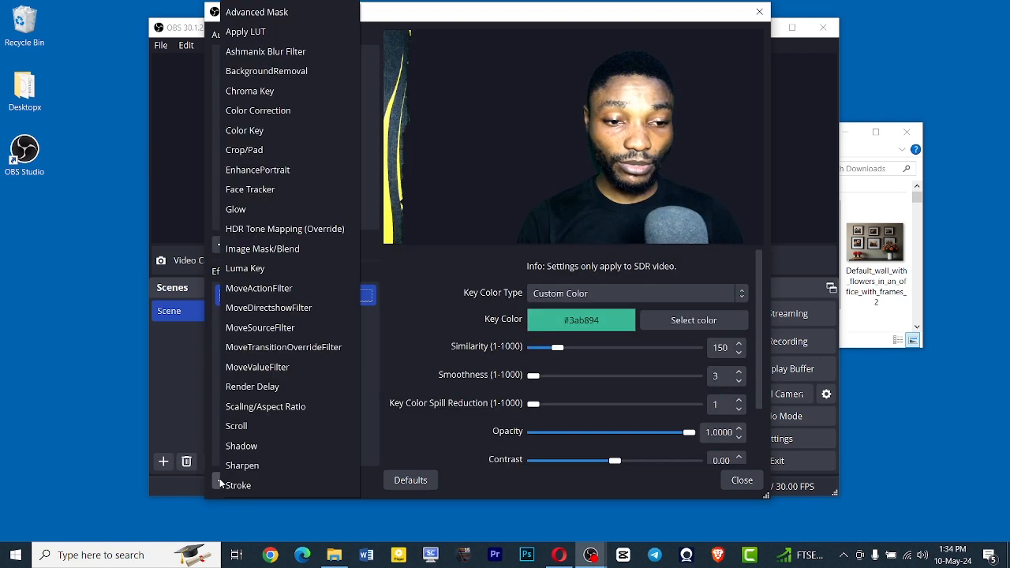
{"action": "left_click", "coordinate": [254, 111]}
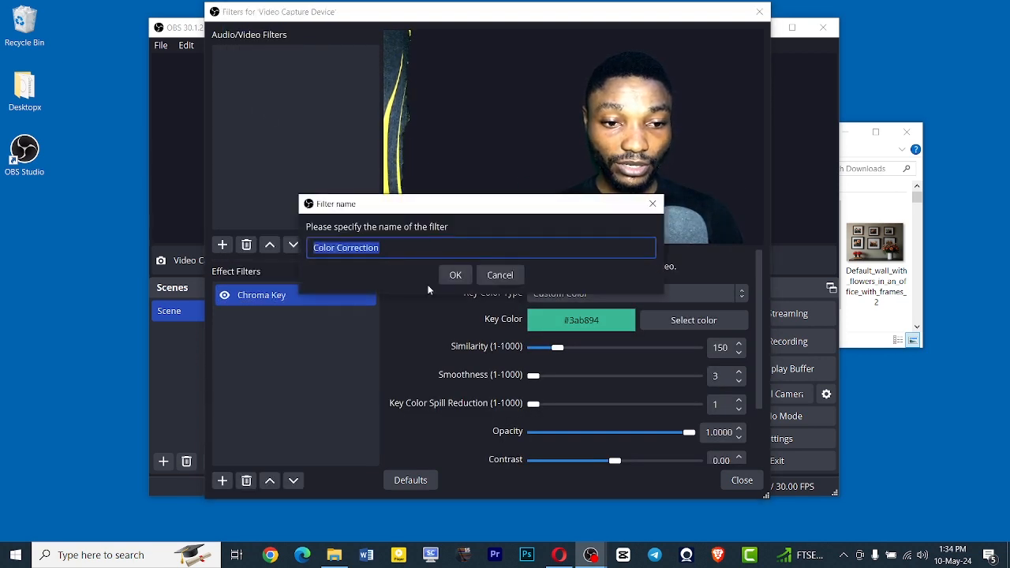
{"action": "left_click", "coordinate": [497, 284]}
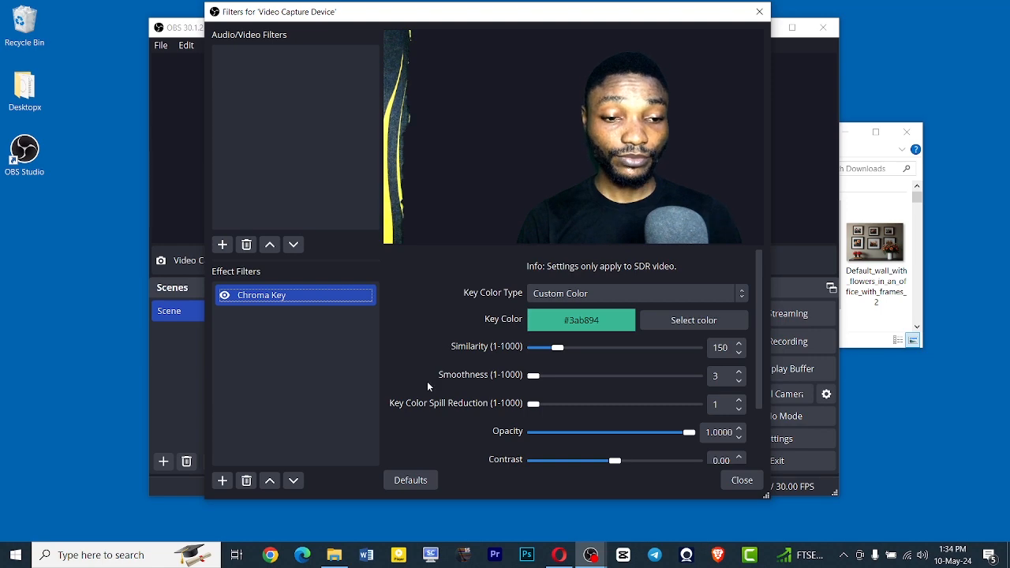
{"action": "left_click", "coordinate": [759, 11]}
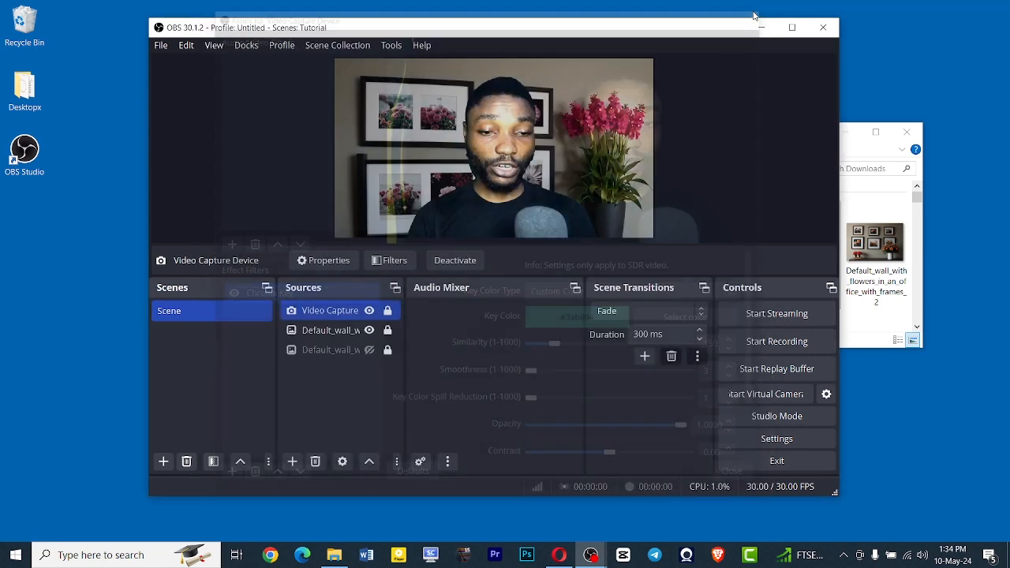
Try an Ashmanix Blur Filter on the second wall image, using Simple Gaussian Blur with a blur size of 2.70
{"action": "left_click", "coordinate": [332, 331]}
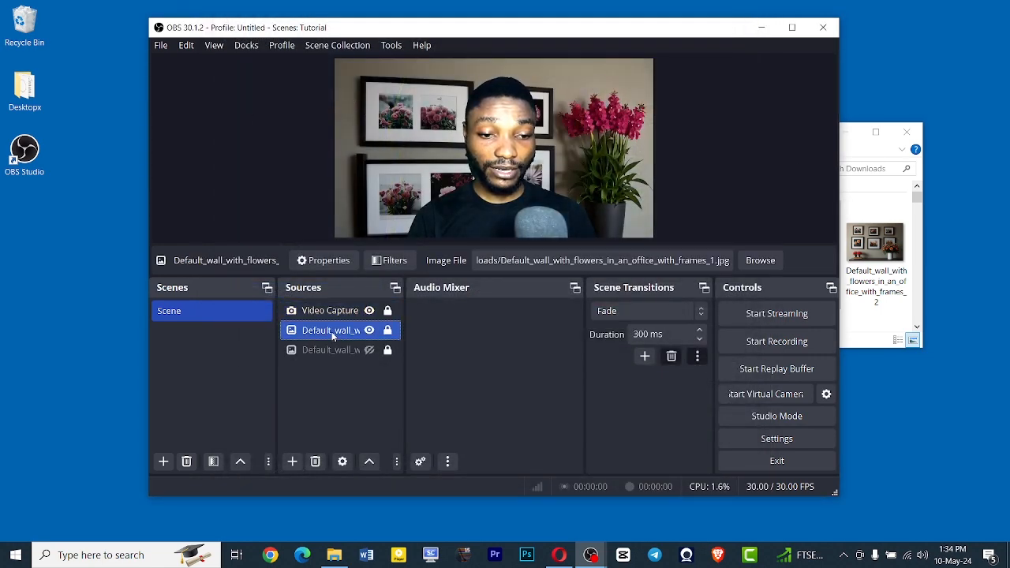
{"action": "left_click", "coordinate": [391, 260]}
{"action": "left_click", "coordinate": [224, 481]}
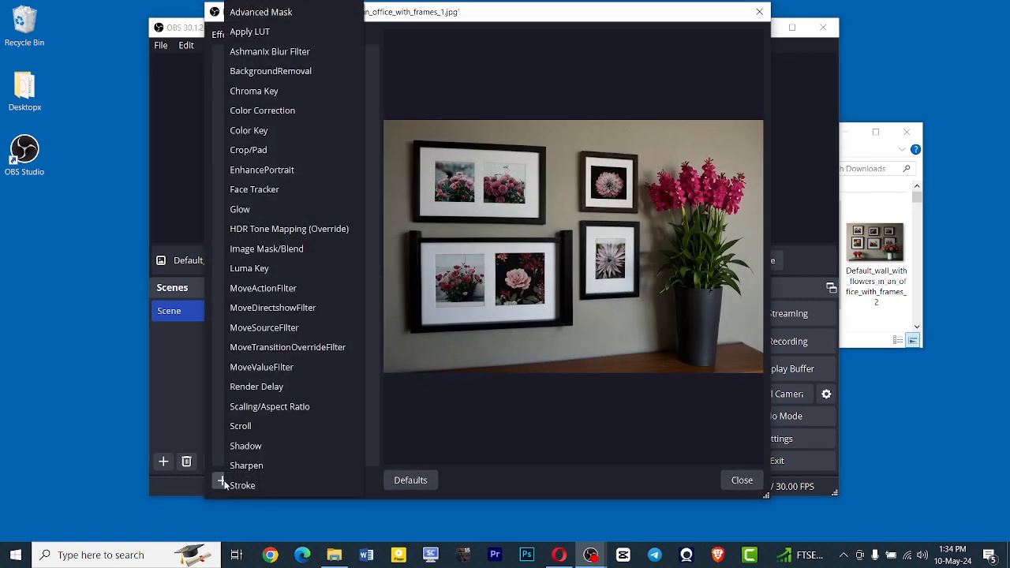
{"action": "left_click", "coordinate": [285, 53]}
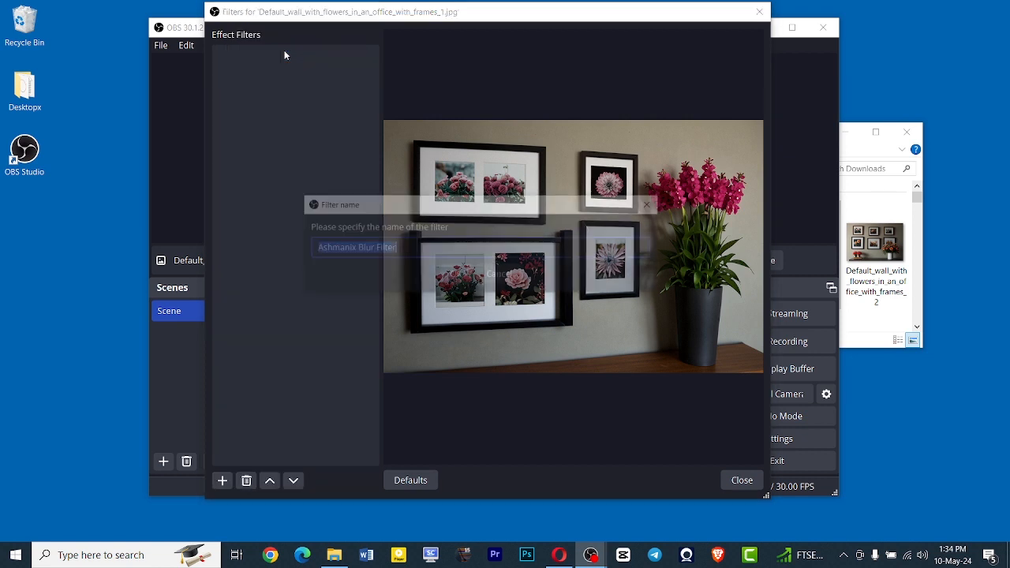
{"action": "left_click", "coordinate": [453, 273]}
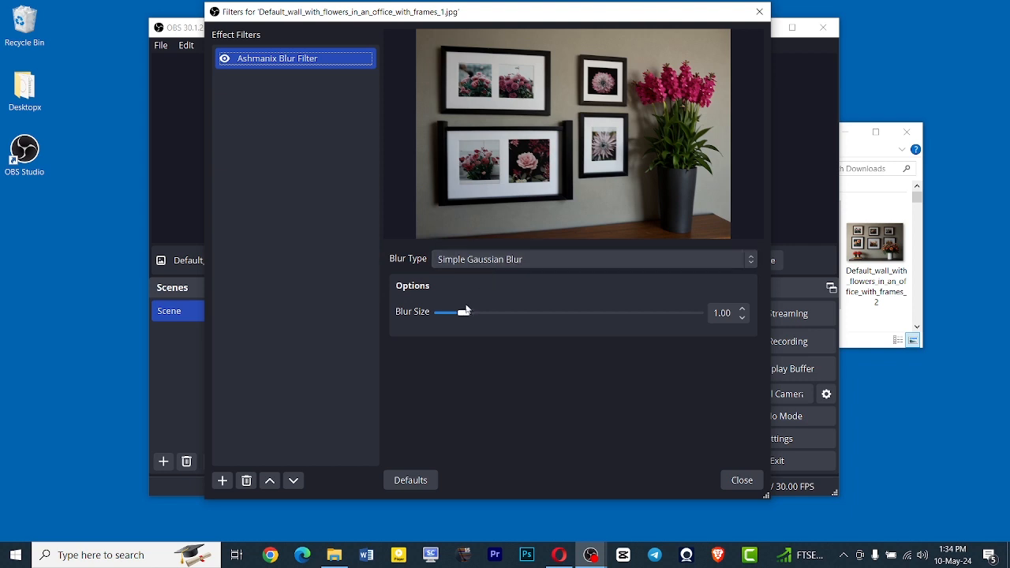
{"action": "left_click_drag", "start_coordinate": [463, 315], "coordinate": [506, 310]}
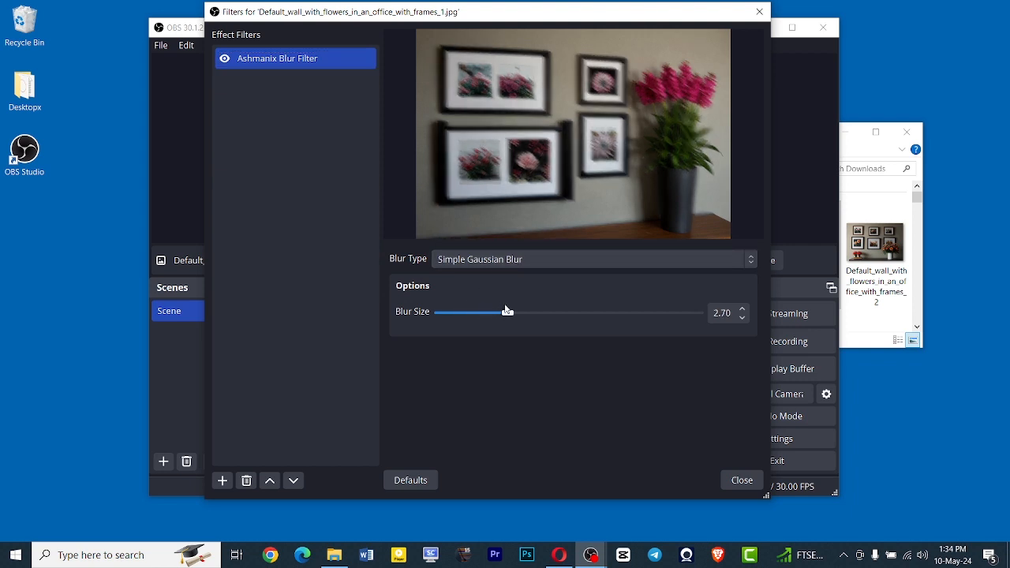
{"action": "left_click", "coordinate": [738, 481]}
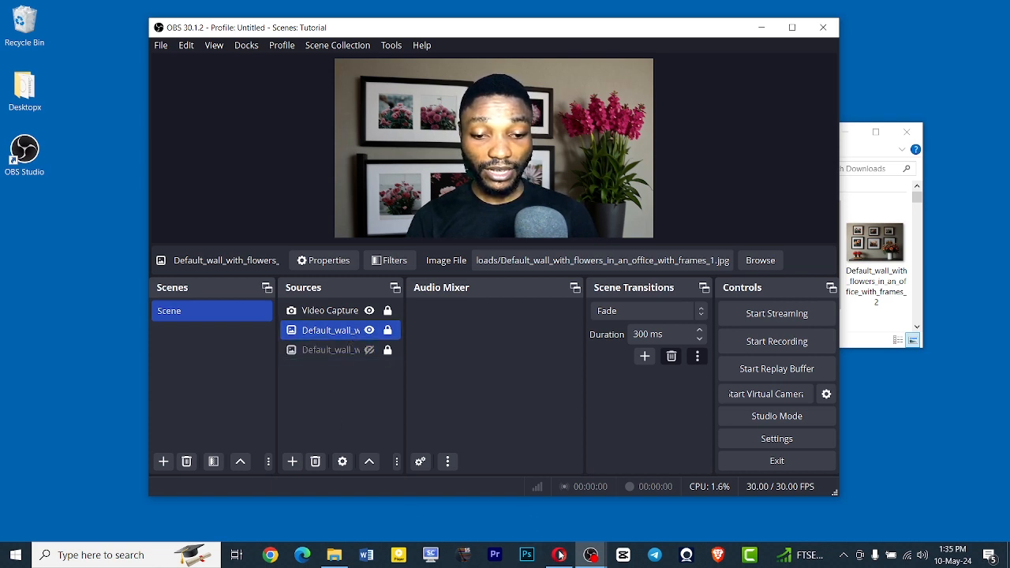
Add the BREAKING NEWS video from the Downloads folder as a source and lower its audio volume to -72.1 dB
{"action": "left_click", "coordinate": [333, 555]}
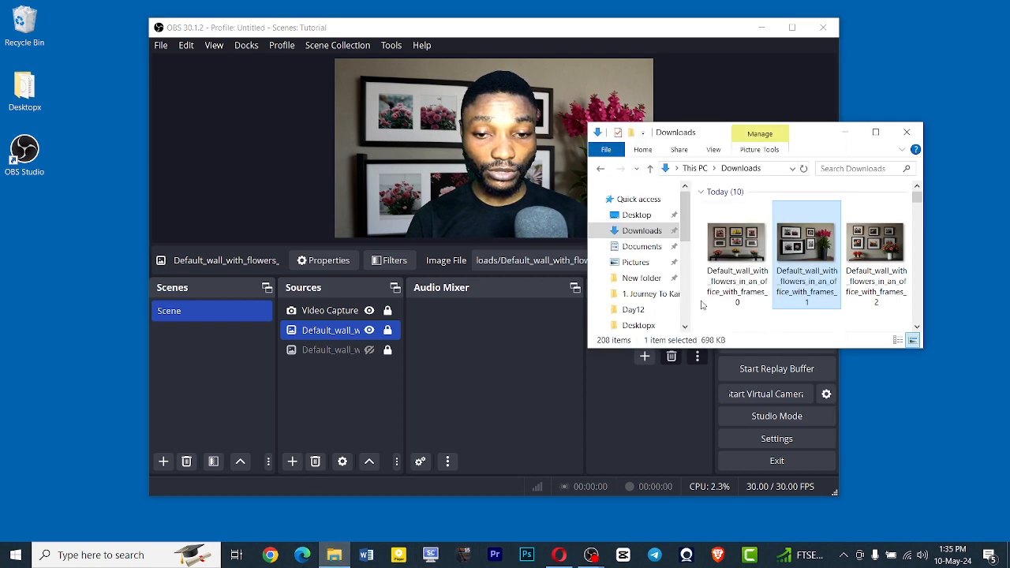
{"action": "scroll", "coordinate": [724, 257], "scroll_direction": "down", "scroll_amount": 3}
{"action": "scroll", "coordinate": [724, 256], "scroll_direction": "down", "scroll_amount": 3}
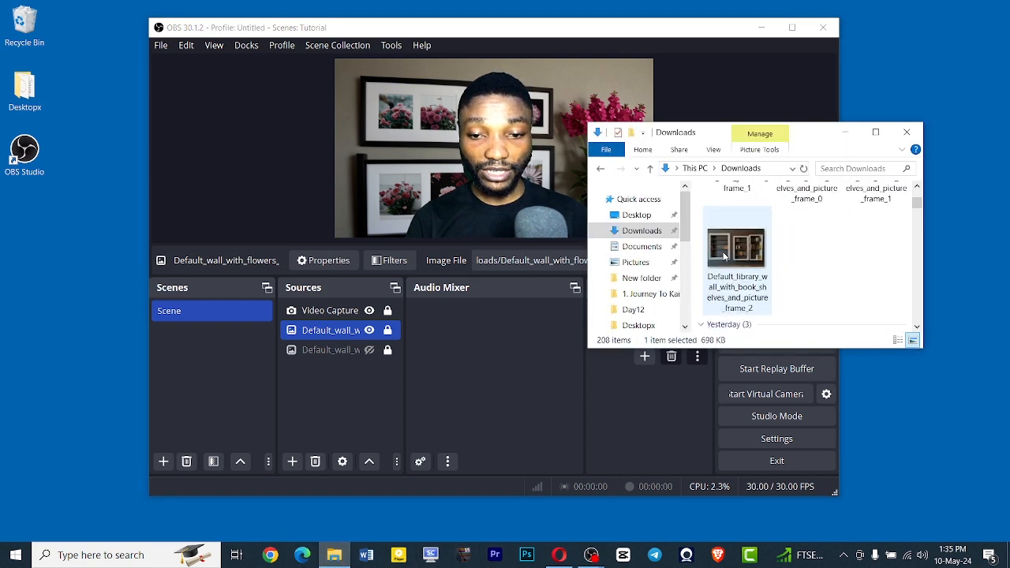
{"action": "scroll", "coordinate": [725, 259], "scroll_direction": "down", "scroll_amount": 5}
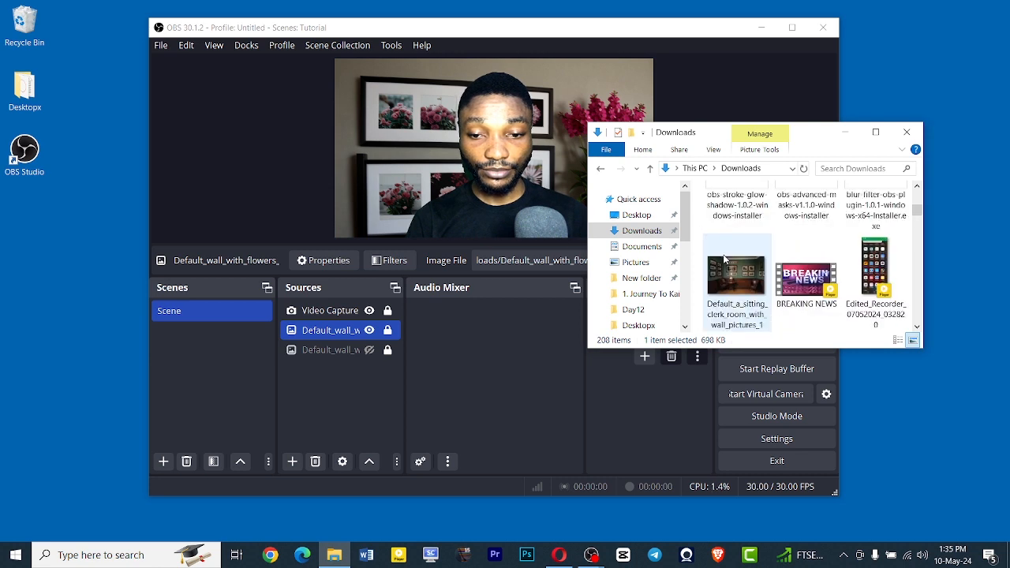
{"action": "left_click", "coordinate": [797, 285]}
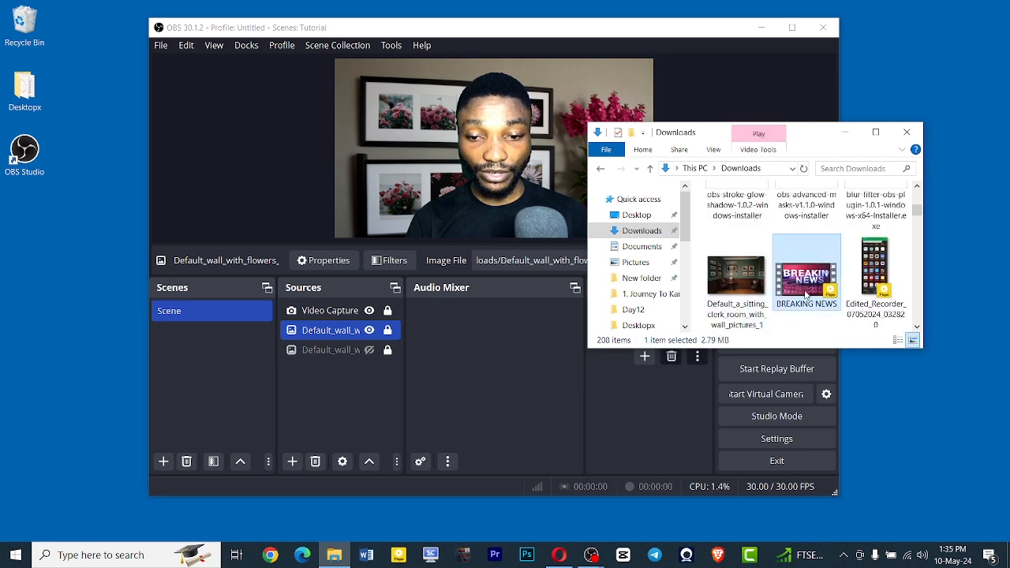
{"action": "left_click_drag", "start_coordinate": [804, 293], "coordinate": [329, 376]}
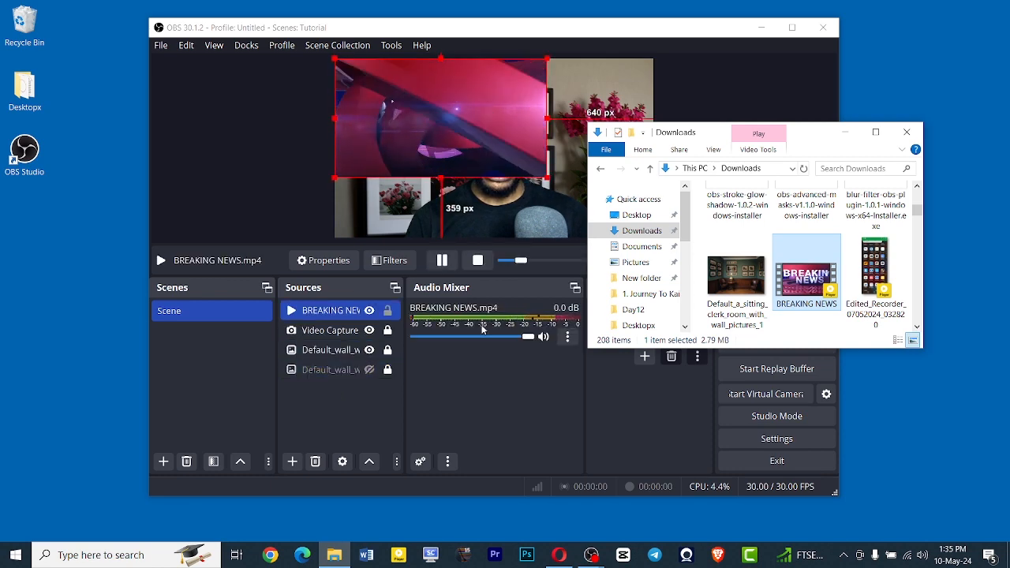
{"action": "left_click_drag", "start_coordinate": [528, 337], "coordinate": [426, 343]}
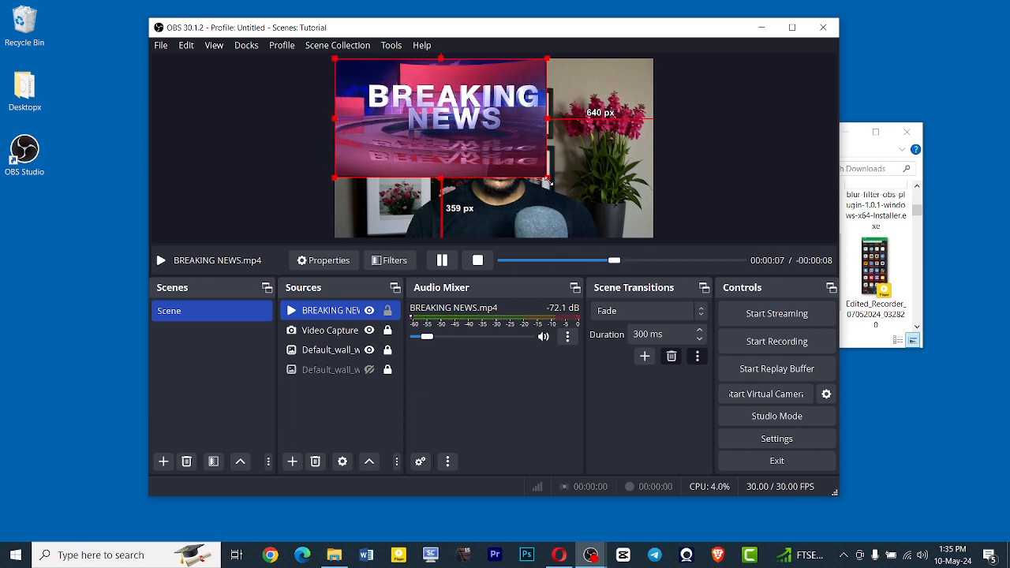
Enlarge the BREAKING NEWS video to cover the whole canvas and place it directly beneath the webcam source
{"action": "left_click_drag", "start_coordinate": [548, 180], "coordinate": [644, 251]}
{"action": "left_click_drag", "start_coordinate": [610, 205], "coordinate": [587, 187]}
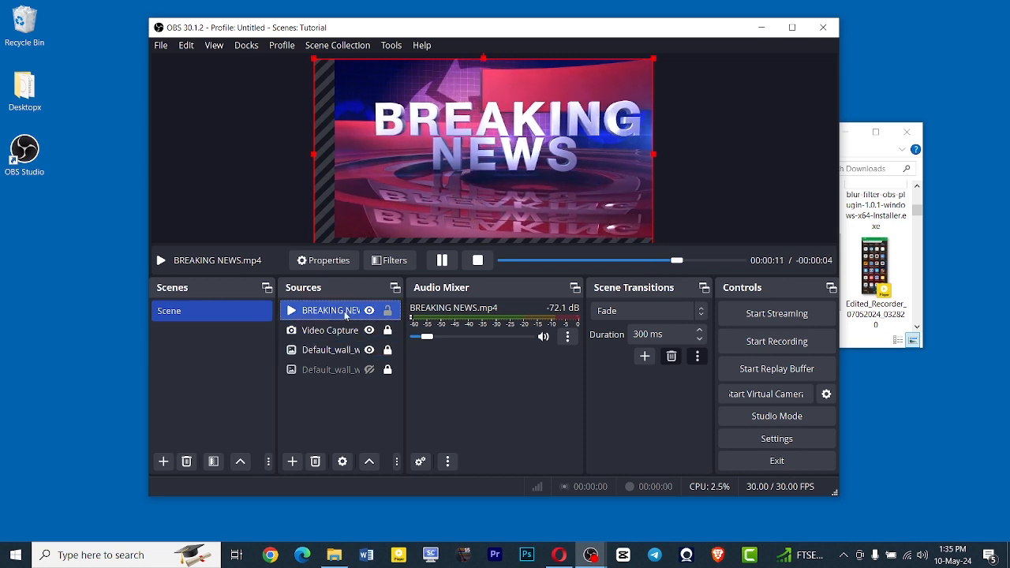
{"action": "left_click_drag", "start_coordinate": [345, 311], "coordinate": [344, 341]}
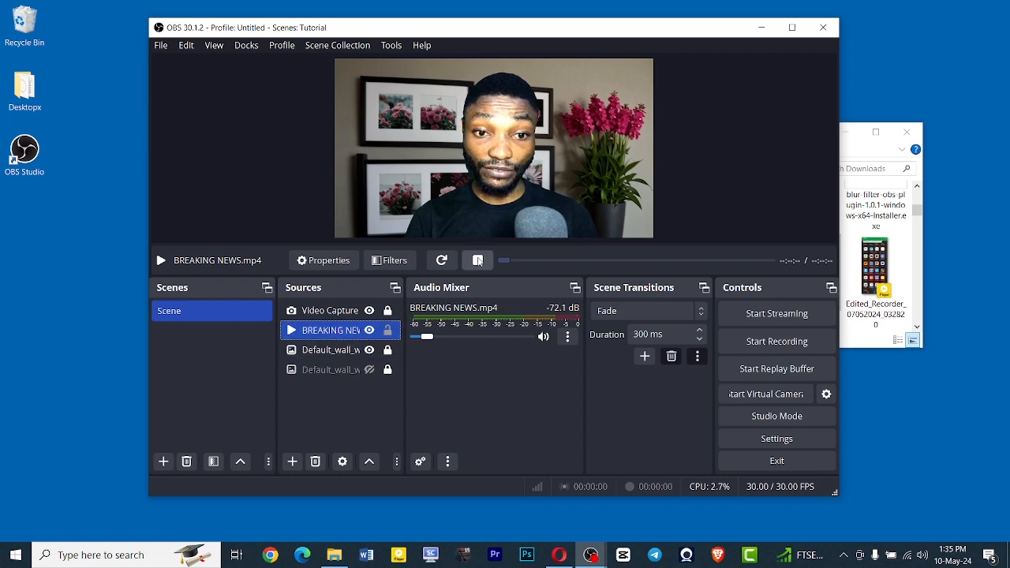
Set the BREAKING NEWS video to loop and lock its source in the scene
{"action": "double_click", "coordinate": [338, 331]}
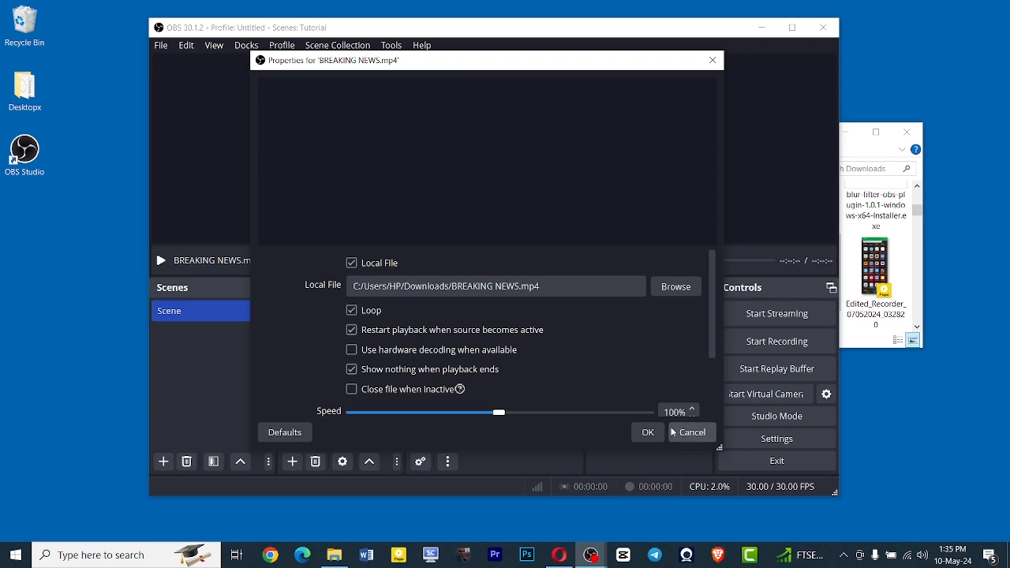
{"action": "left_click", "coordinate": [647, 433]}
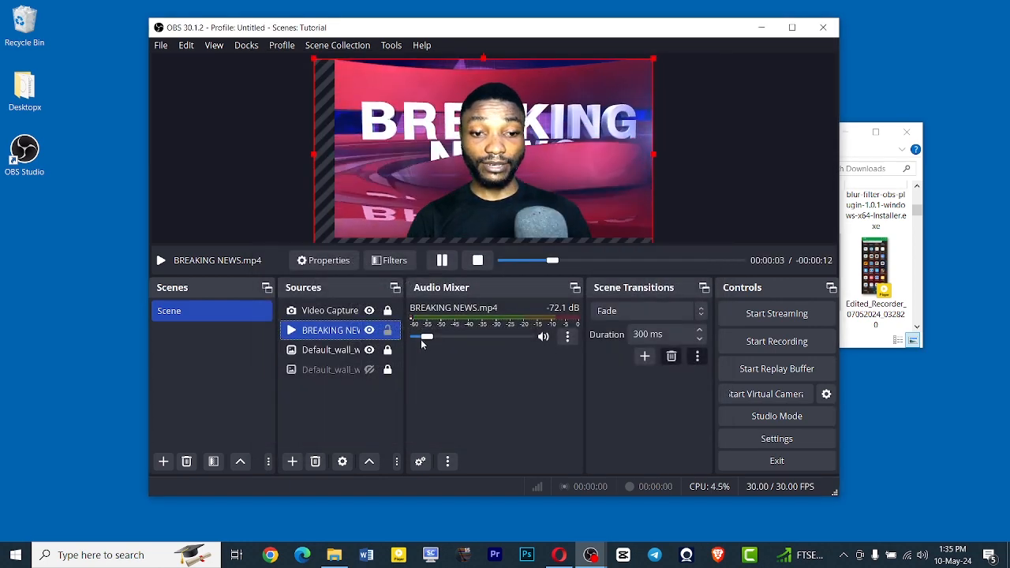
{"action": "left_click", "coordinate": [388, 331]}
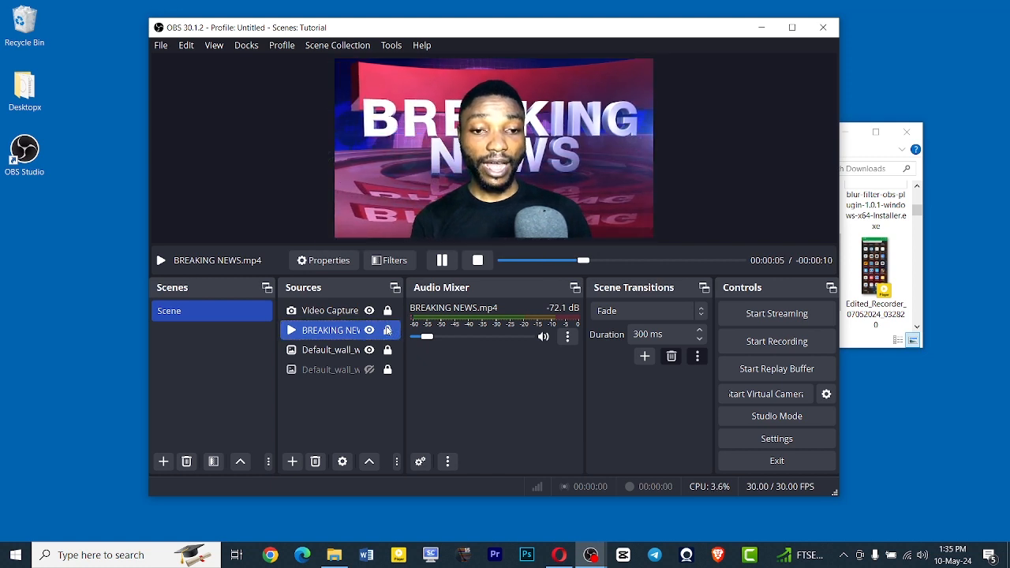